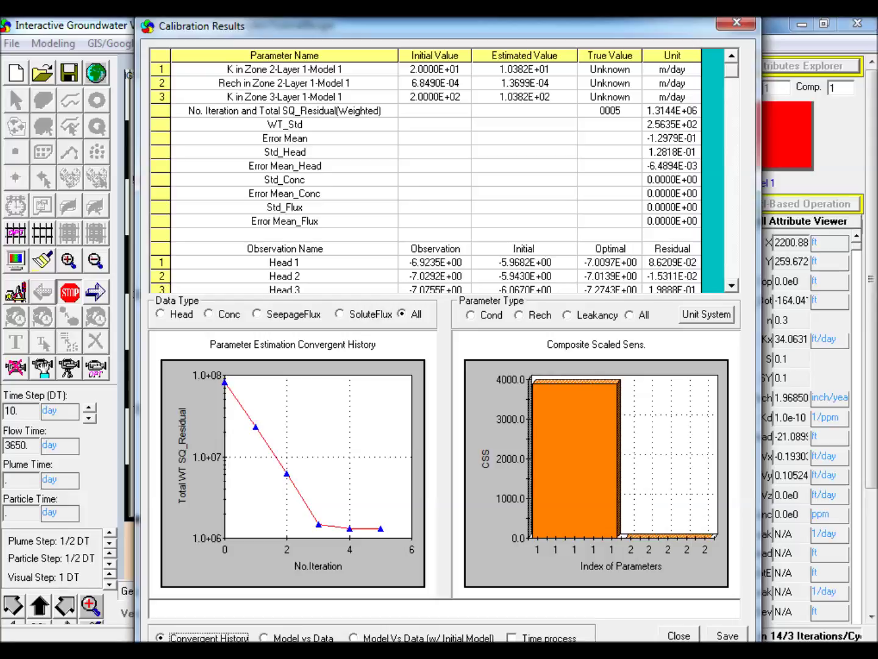
Show the Model vs Data plot in the calibration results
click(267, 637)
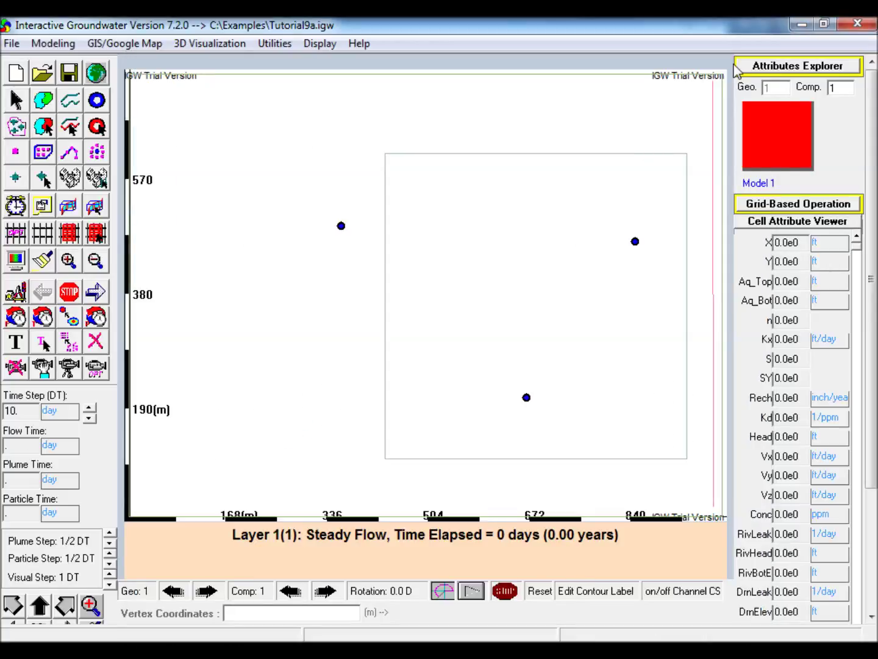
Set Zone 2's constant conductivity to 20 m/day in its flow properties
click(750, 67)
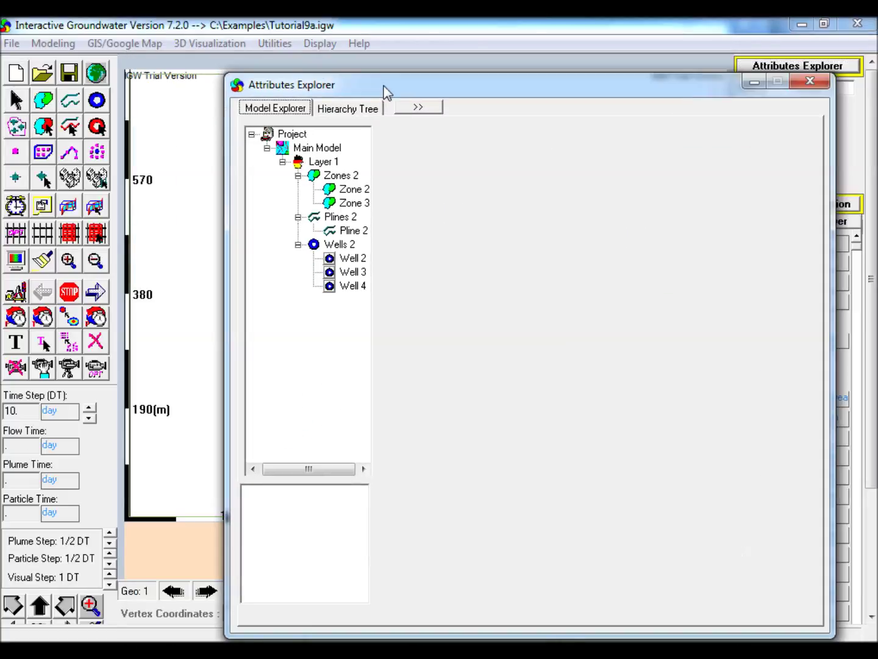
click(347, 190)
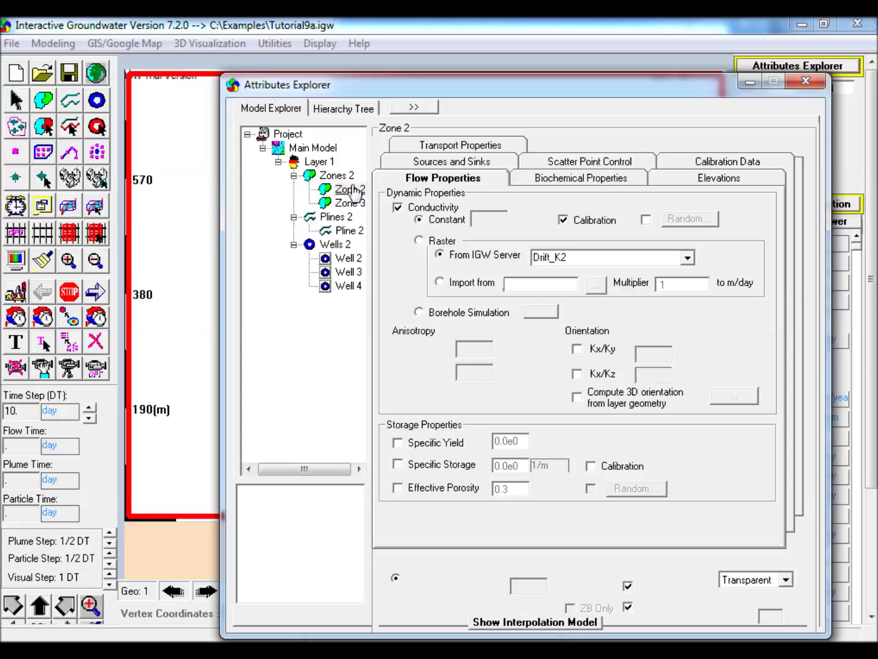
click(492, 221)
double_click(493, 221)
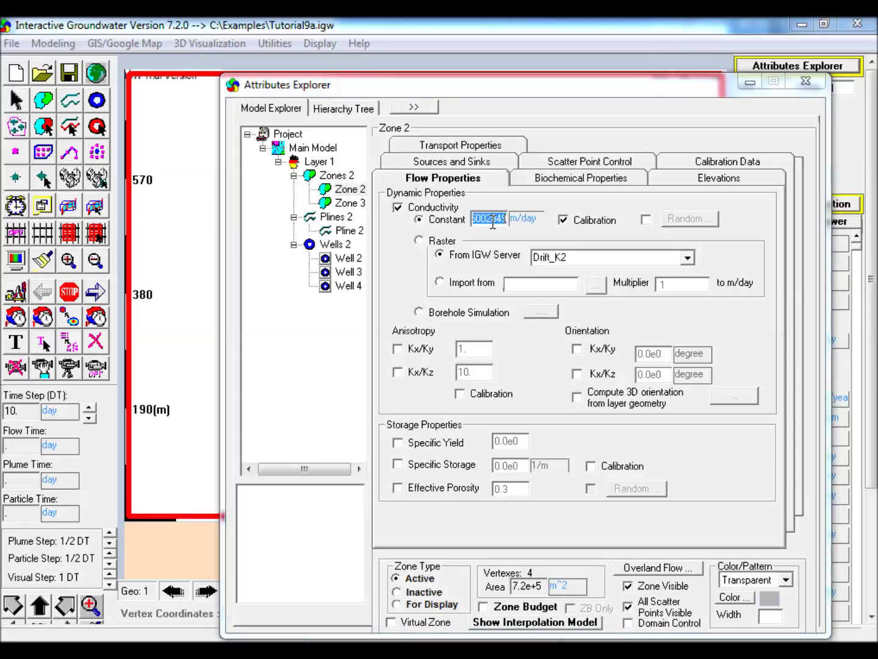
text(20)
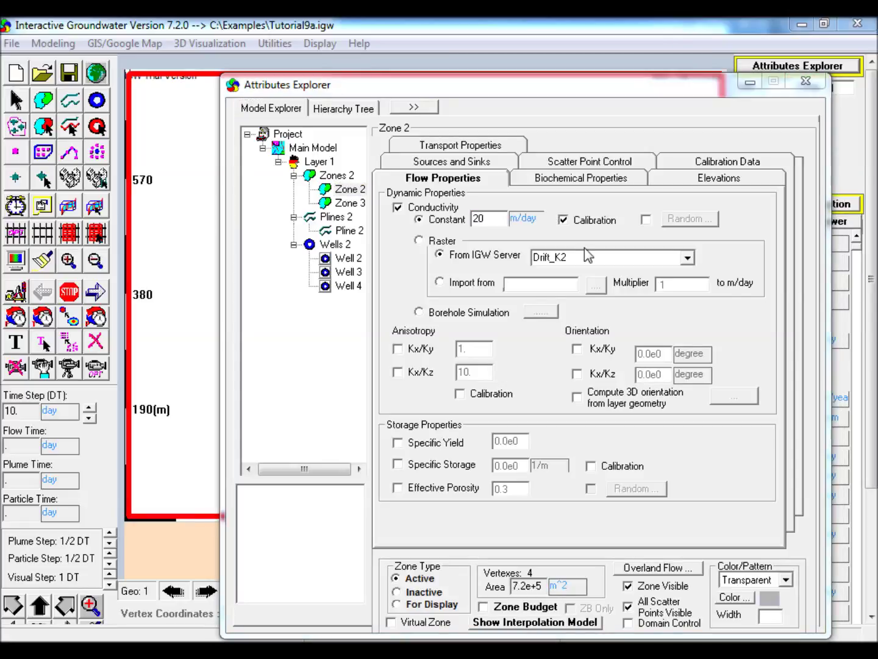
Set Zone 2's constant recharge to 25 cm/year under its prescribed flux
click(469, 172)
click(553, 195)
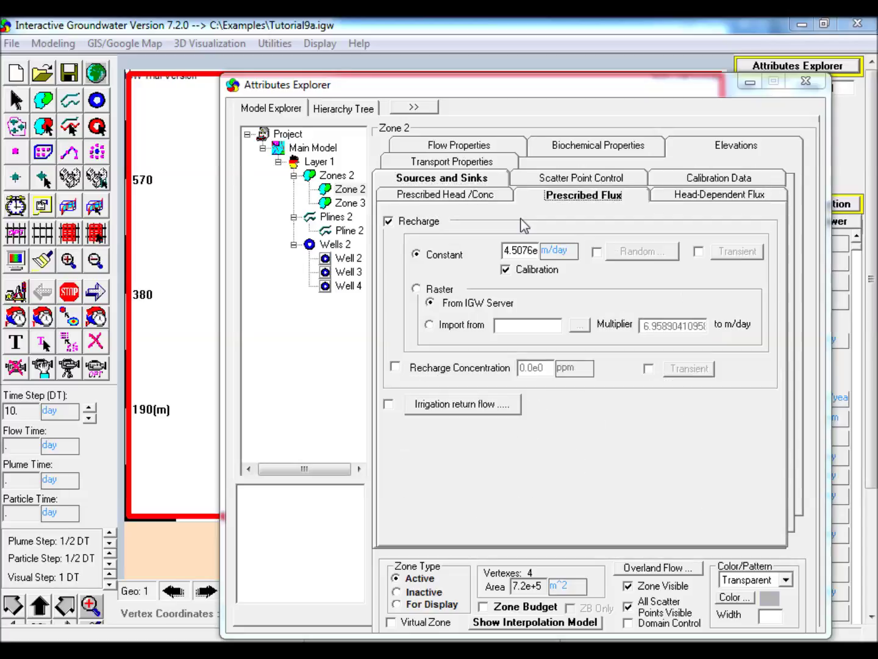
click(557, 256)
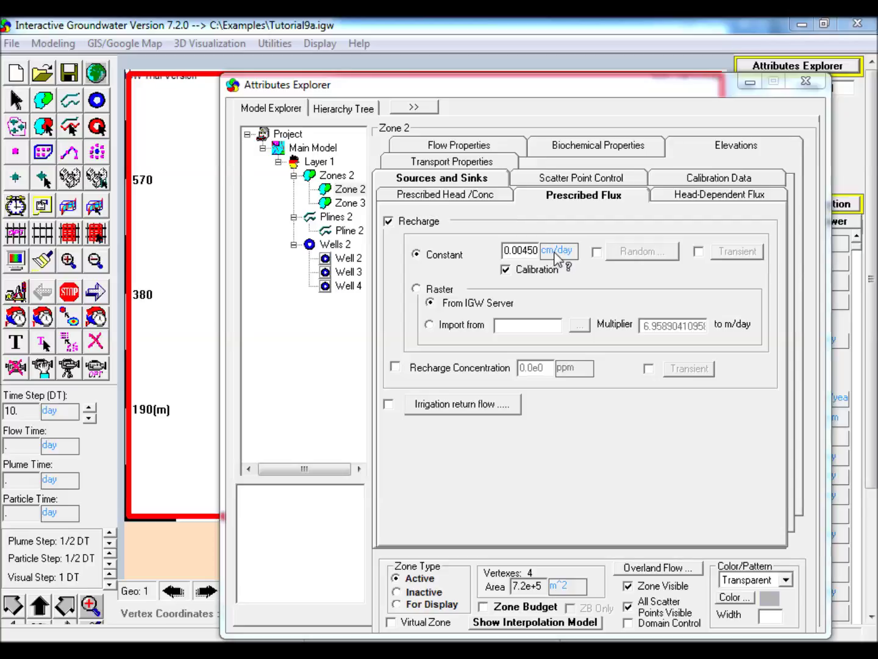
click(556, 255)
click(536, 251)
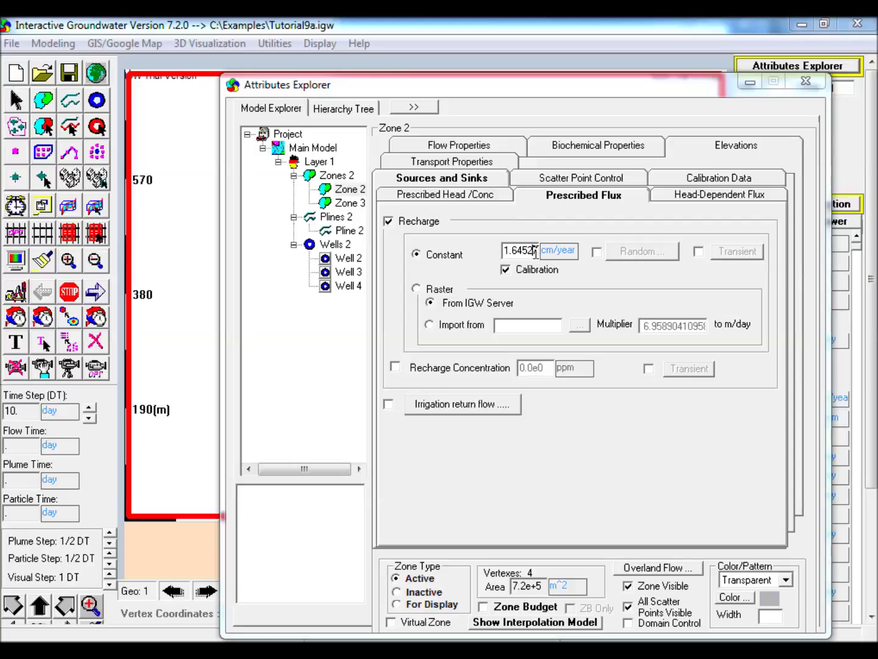
double_click(535, 250)
key(BackSpace)
text(5)
key(Home)
text(2)
Set Zone 3's constant conductivity to 200 m/day in its flow properties
click(351, 204)
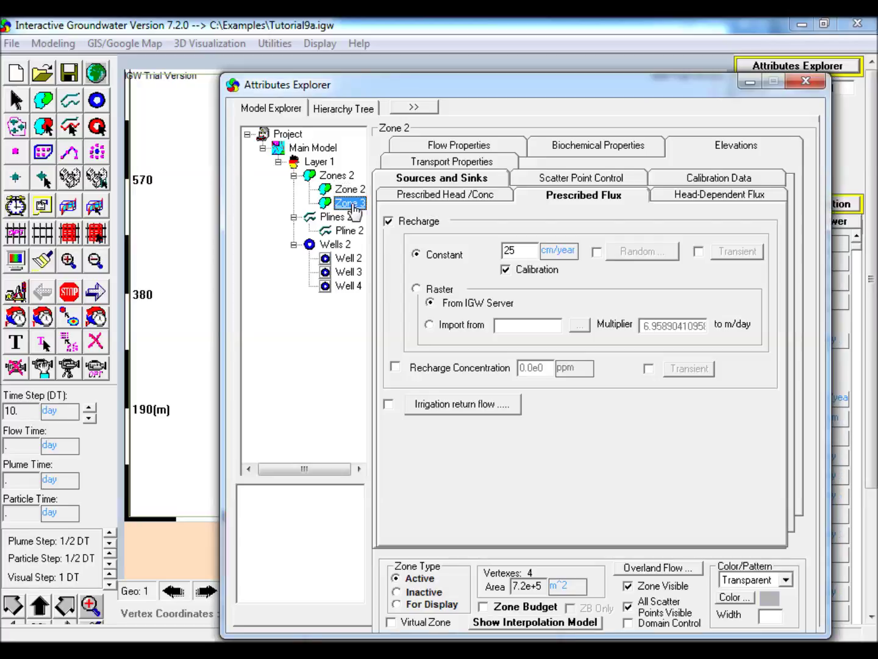
click(467, 146)
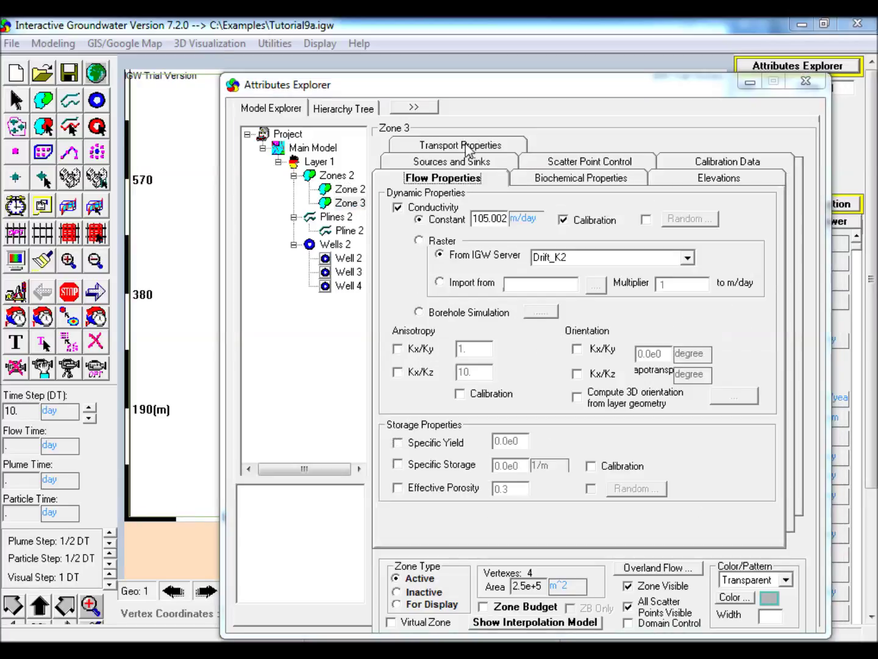
click(494, 218)
double_click(494, 218)
text(200)
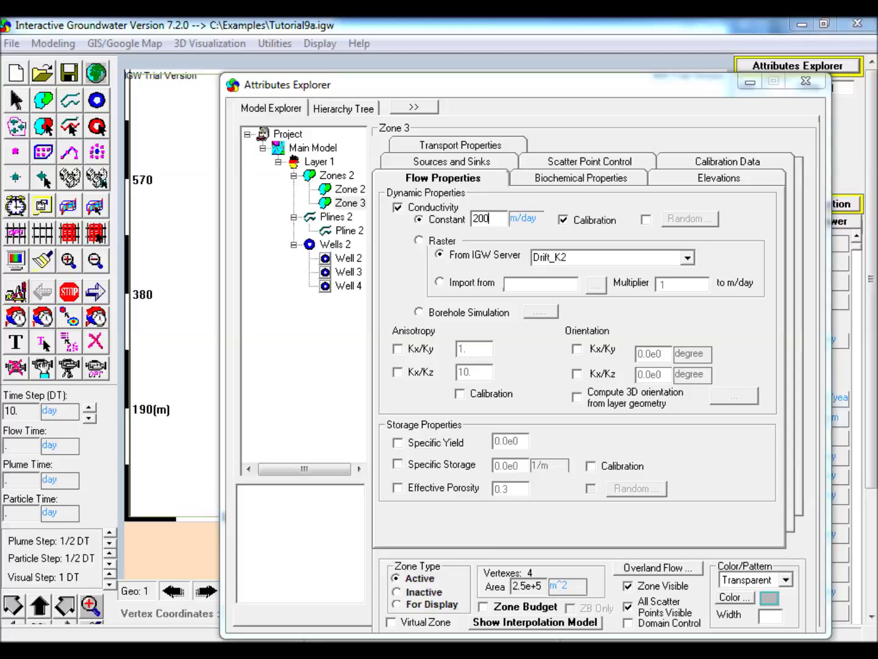
Minimize the Attributes Explorer and discretize the model
click(749, 82)
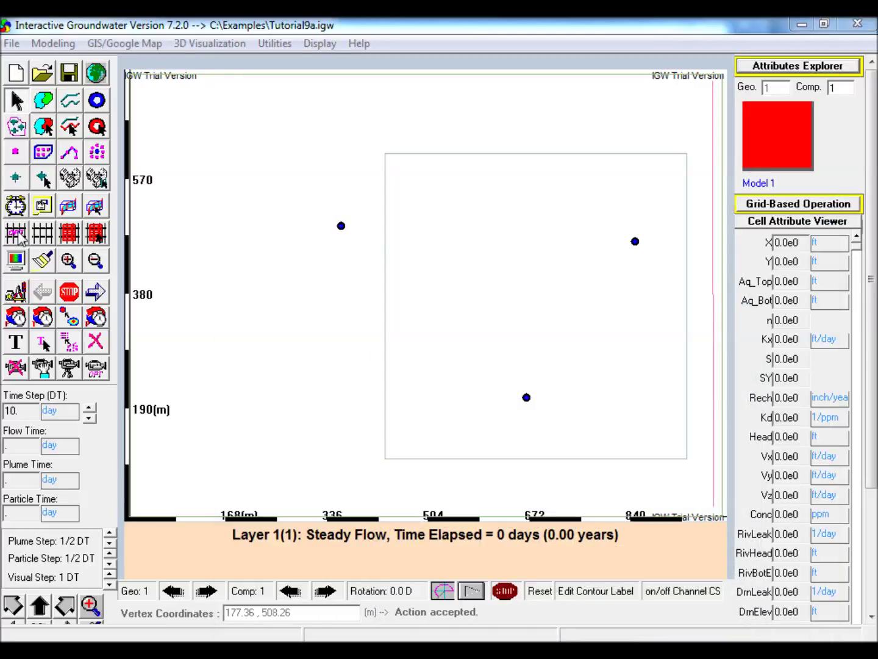
click(41, 232)
click(567, 404)
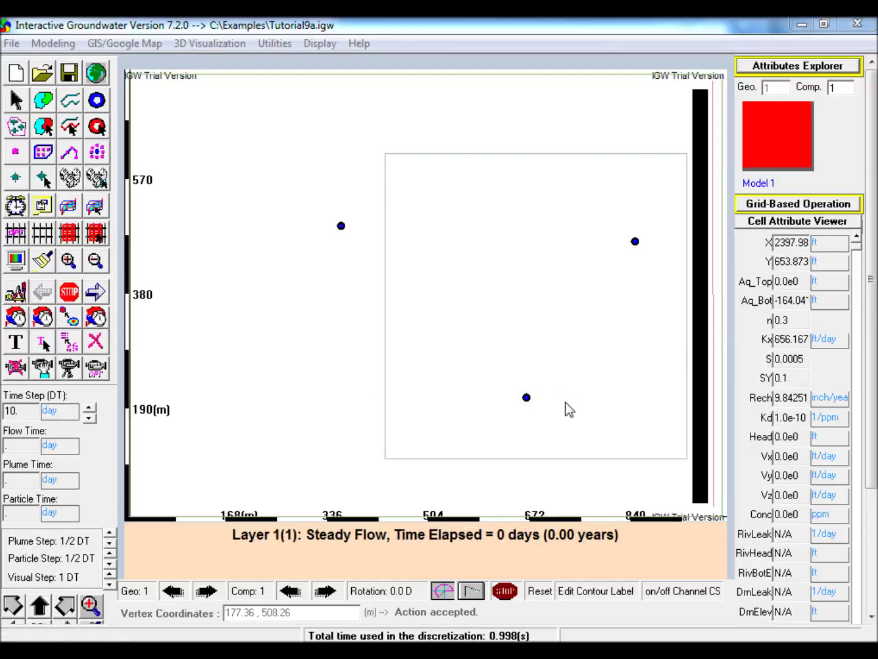
Enable Automatic Calibration in the inverse settings of Model 1's solver
click(17, 293)
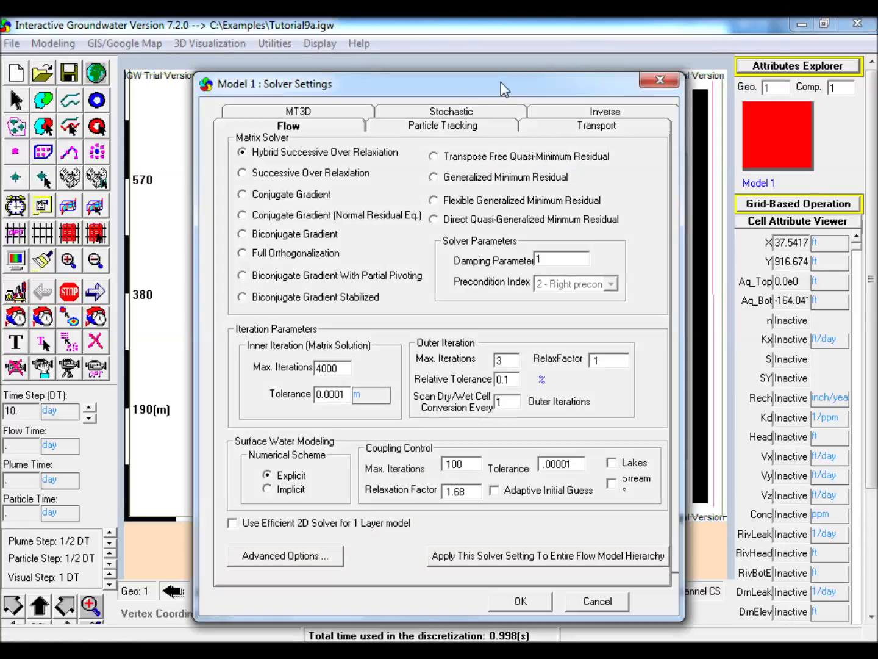
drag(500, 82, 497, 54)
click(553, 80)
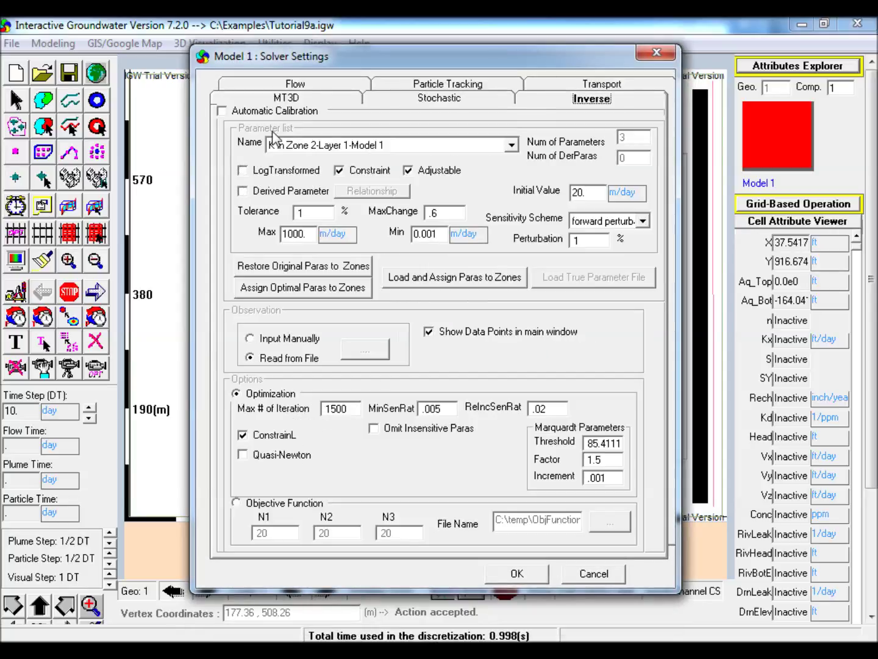
click(243, 112)
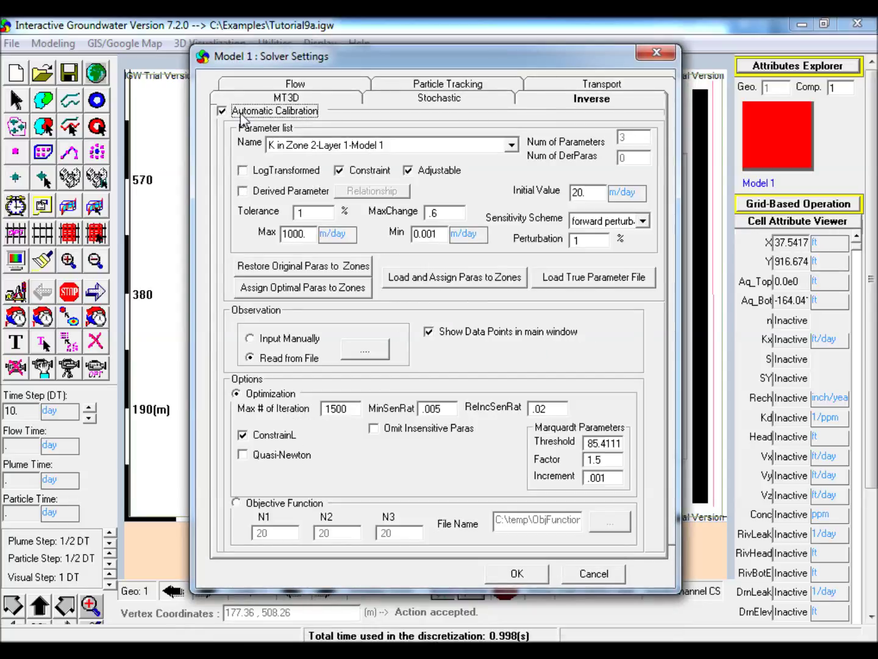
Set the minimum of the Zone 2 recharge calibration parameter to 5 cm/year
click(381, 152)
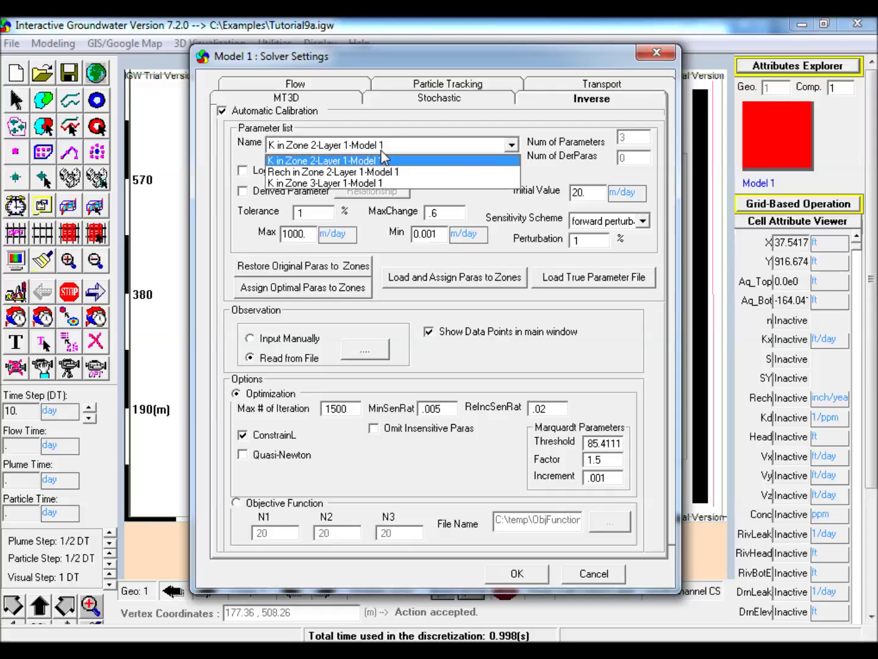
click(379, 160)
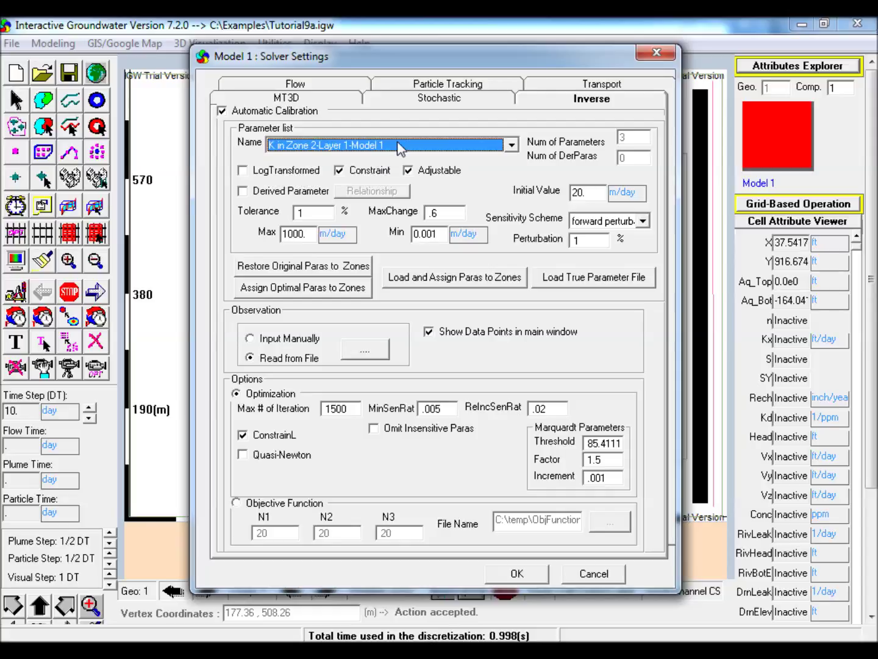
click(399, 148)
click(371, 170)
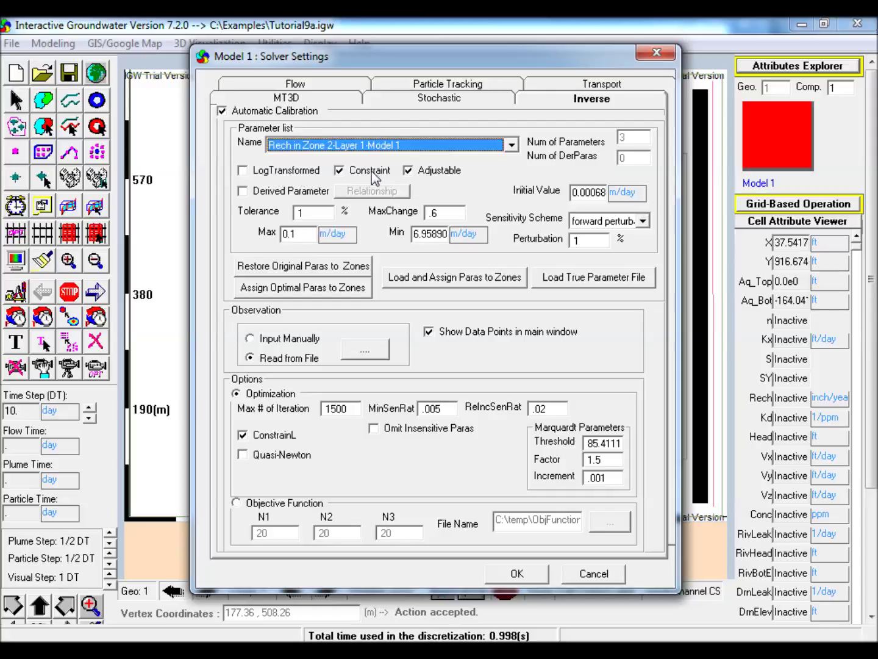
click(463, 237)
click(465, 238)
drag(414, 234, 447, 234)
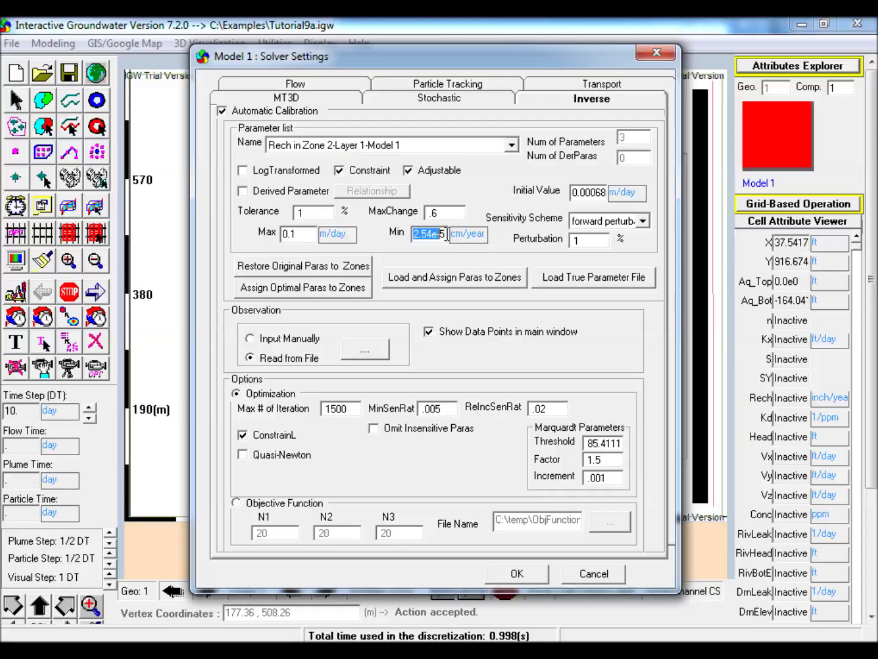
text(5)
Set the maximum of the Zone 2 recharge calibration parameter to 50 cm/year
click(337, 235)
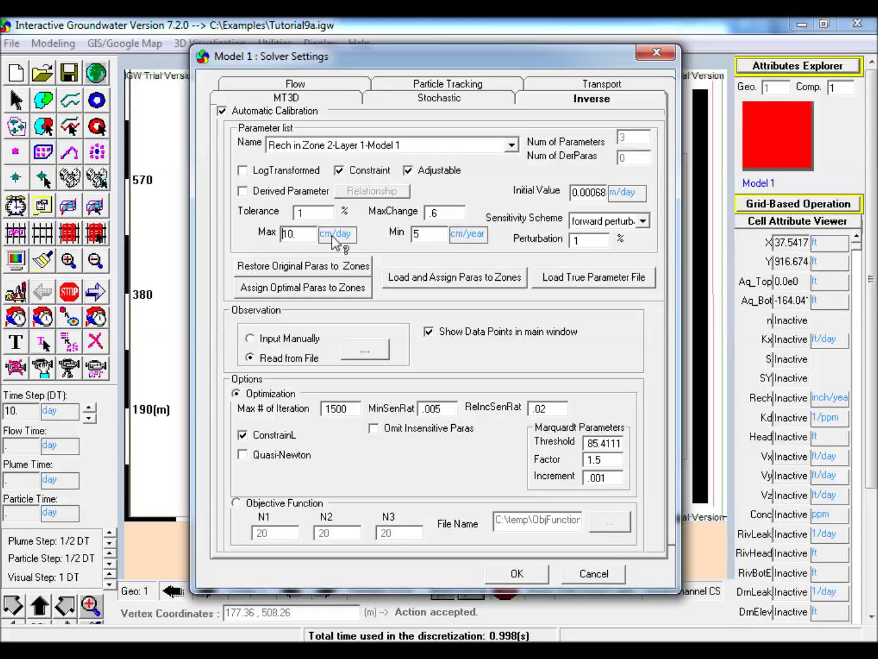
click(337, 236)
drag(307, 235, 137, 241)
text(50)
Mark the K in Zone 3 calibration parameter as a derived parameter
click(314, 146)
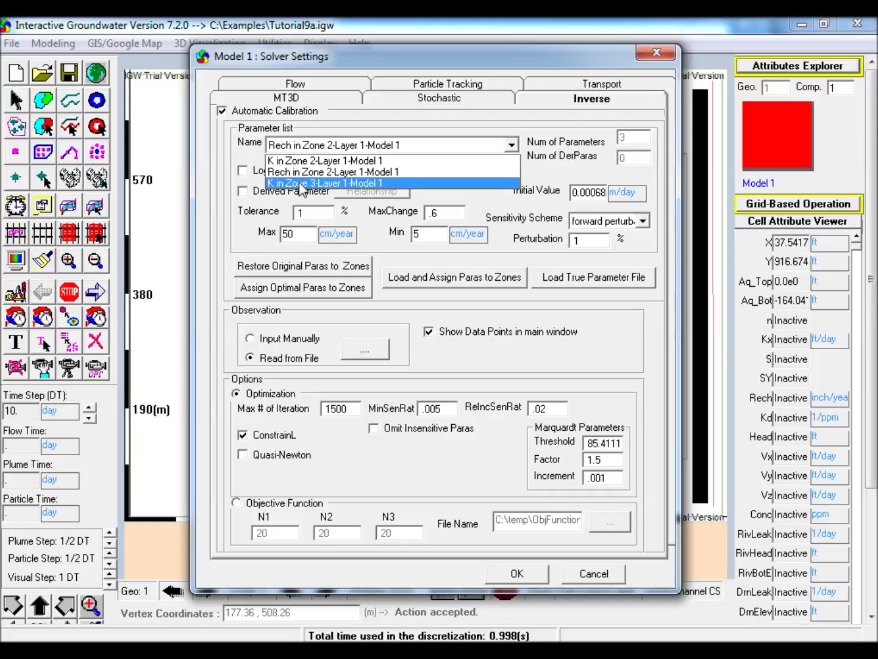
click(301, 184)
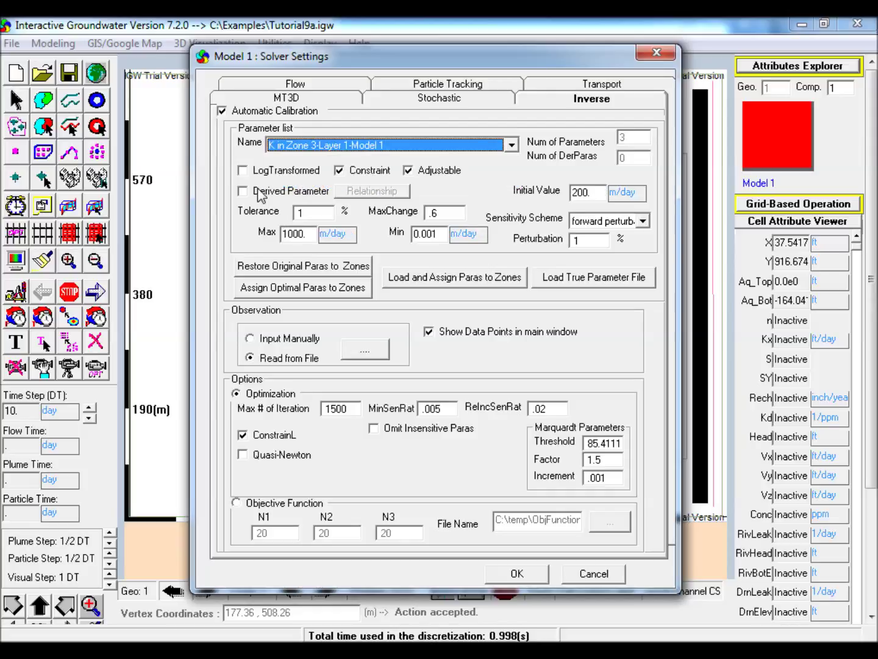
click(243, 192)
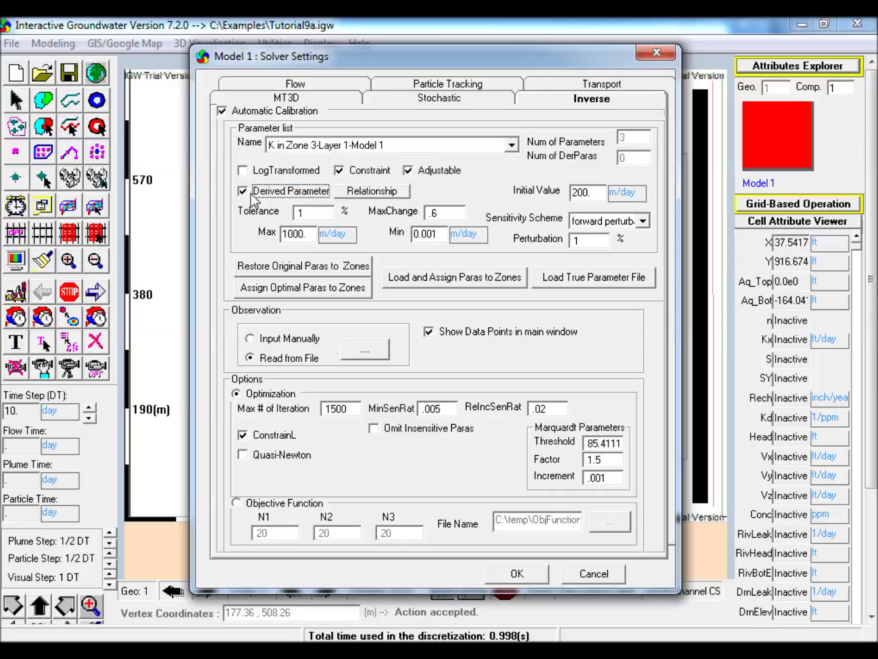
Define K in Zone 3 by the relationship 10*ParaNameNo1 with K in Zone 2 as anchor, and reselect the K in Zone 2 parameter
click(378, 193)
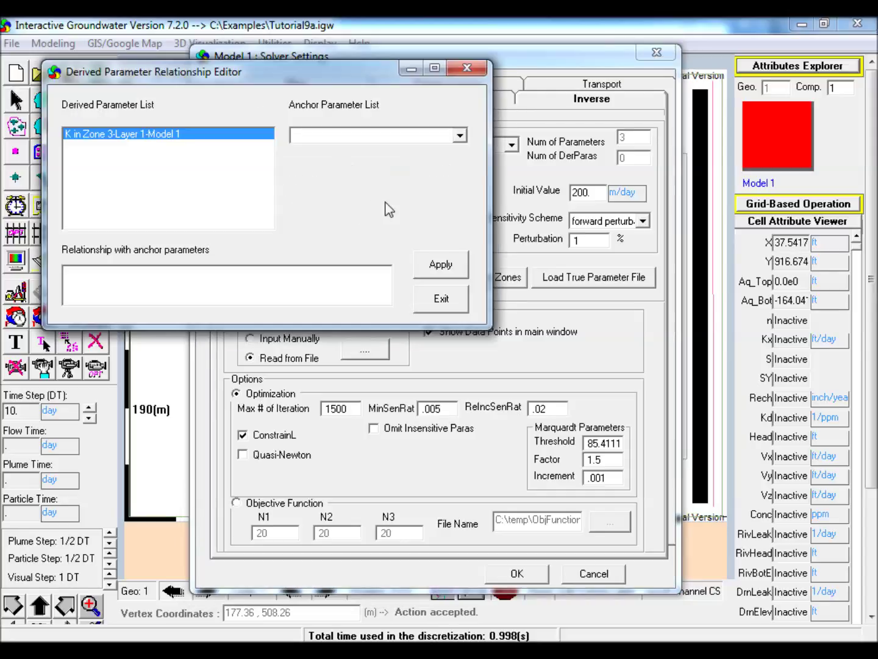
click(459, 136)
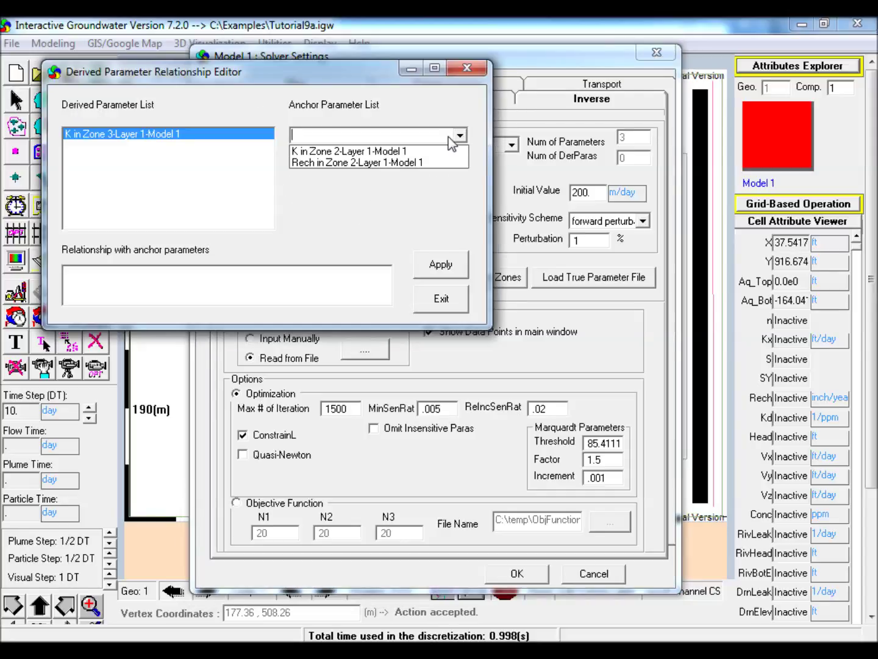
click(399, 151)
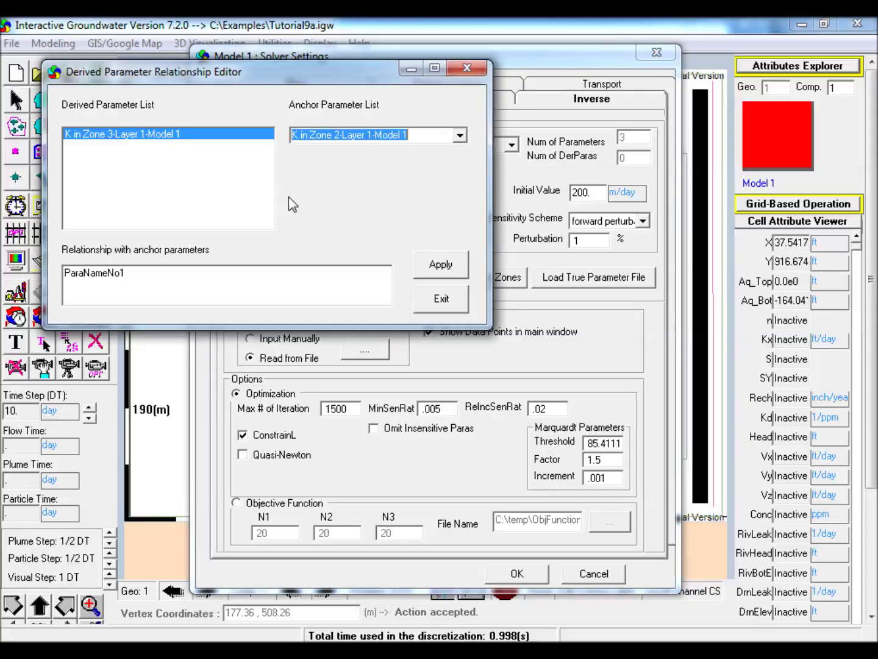
click(153, 284)
text(1)
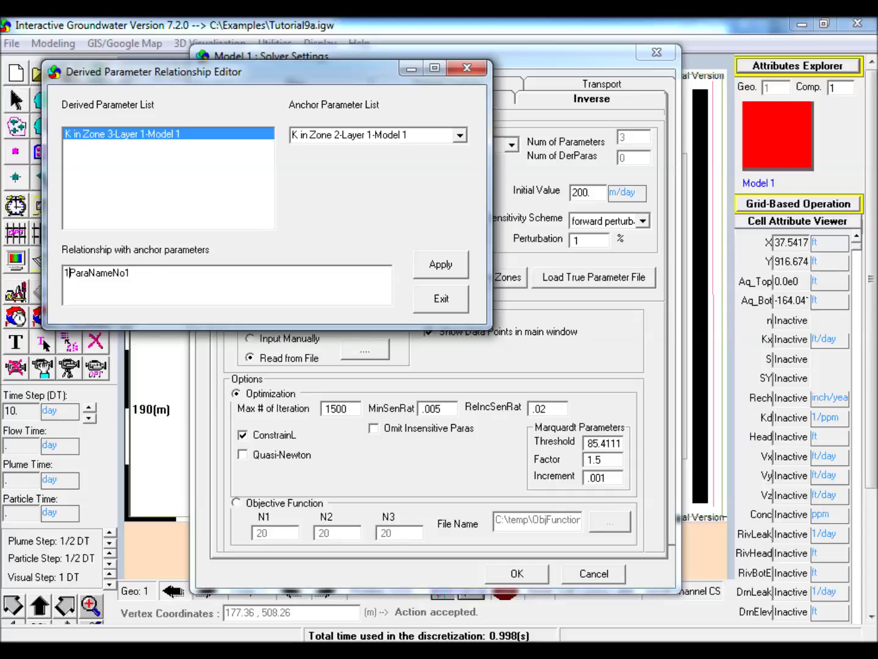
text(0*)
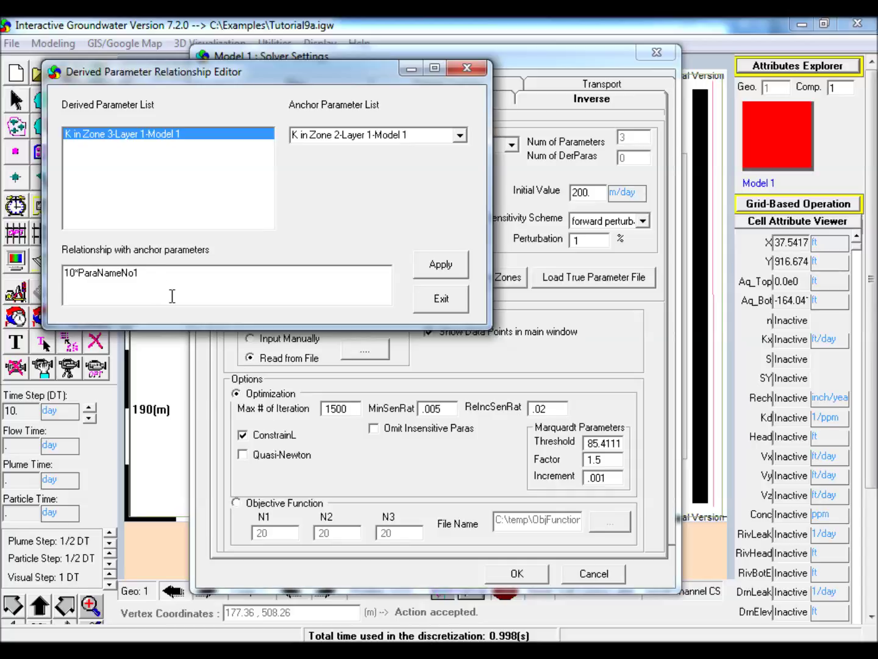
click(441, 268)
click(442, 298)
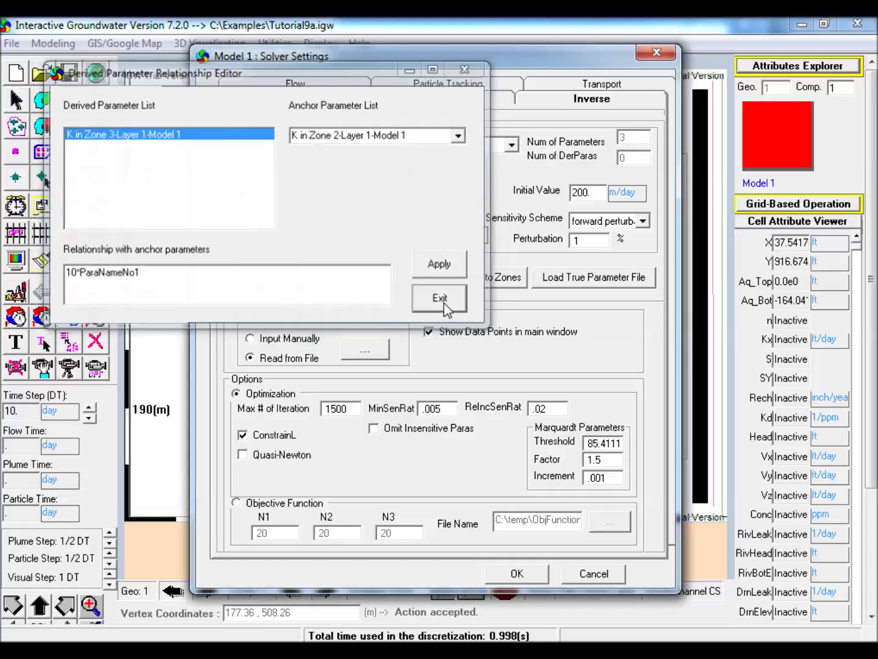
click(511, 145)
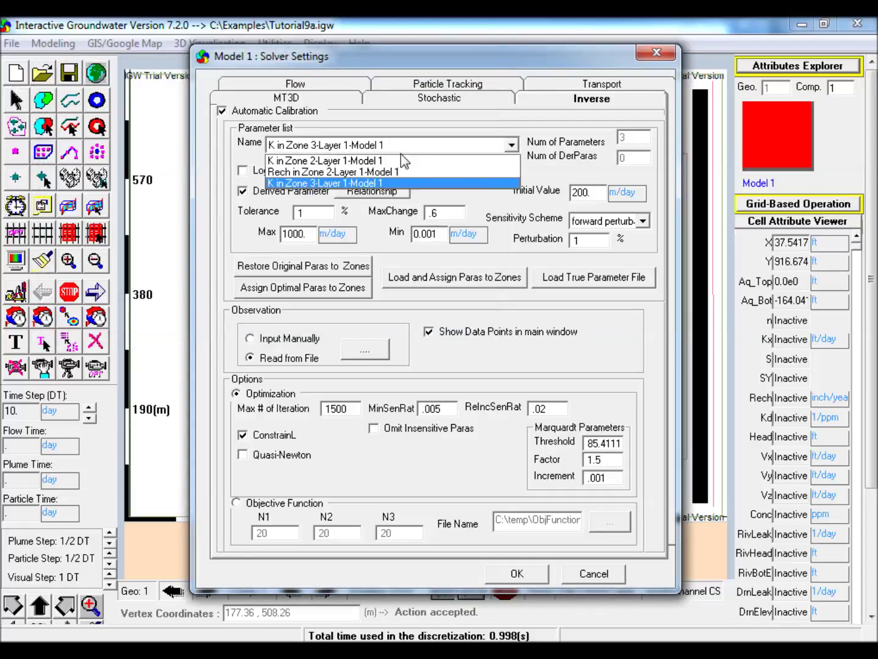
click(400, 156)
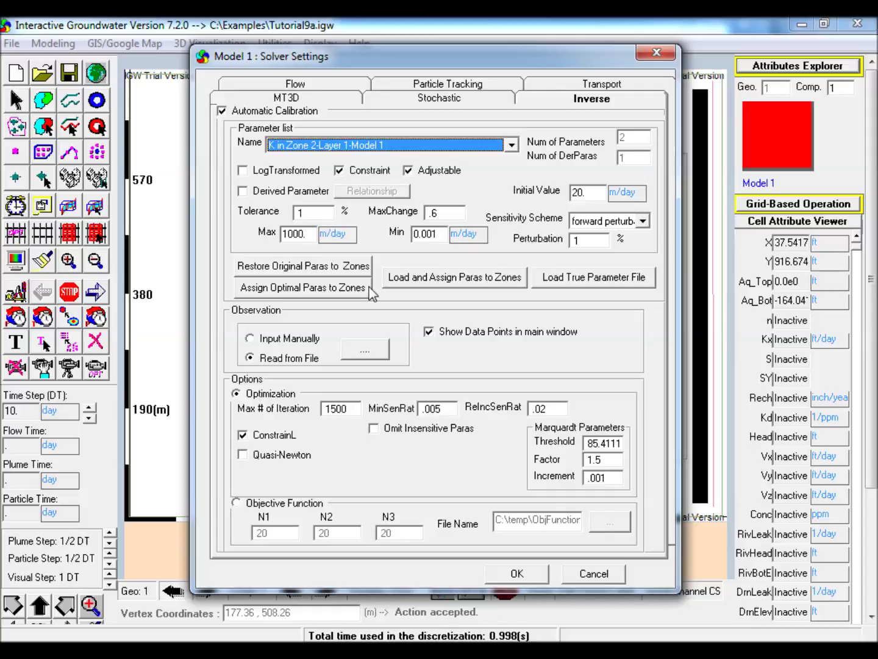
Load the head observations from CalibrationData.dat as automatic calibration targets, overwriting the existing data, and accept the solver settings
click(364, 351)
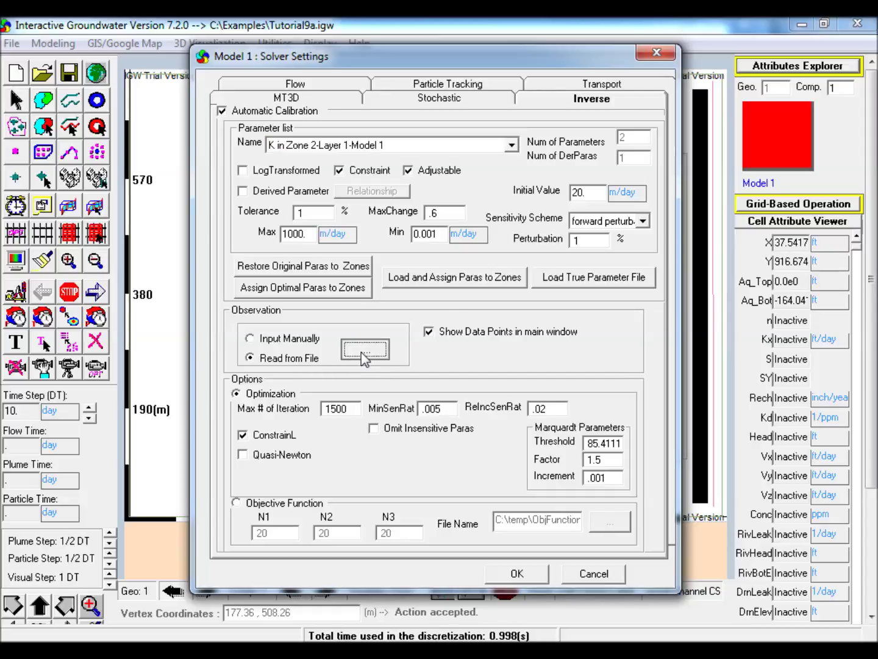
click(502, 583)
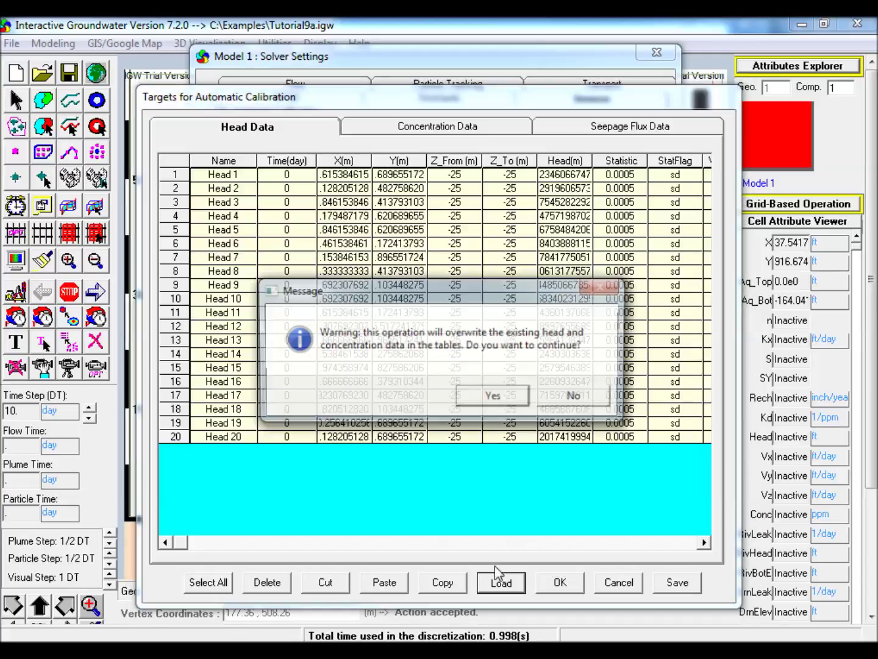
click(494, 397)
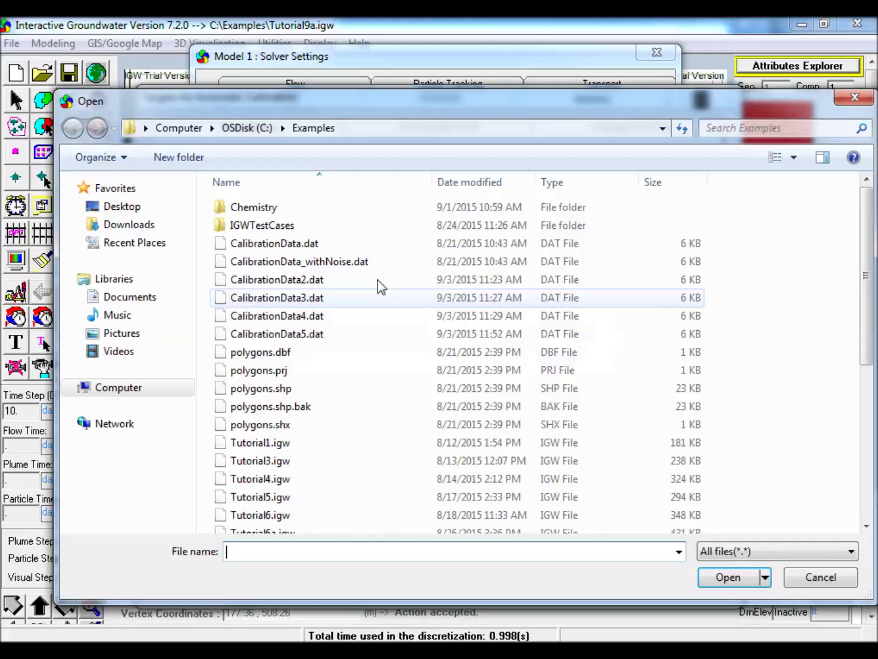
double_click(308, 241)
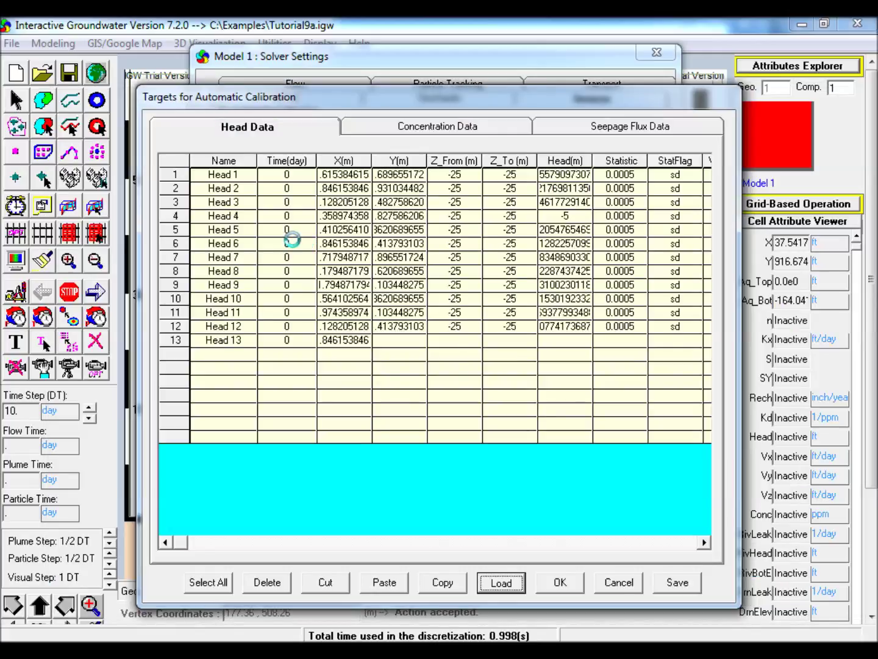
click(558, 583)
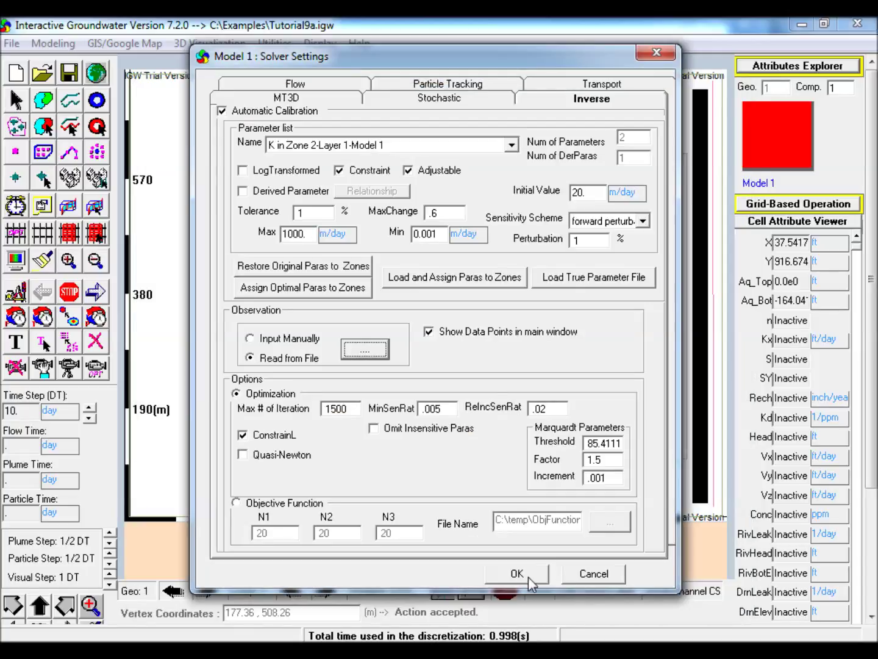
click(528, 576)
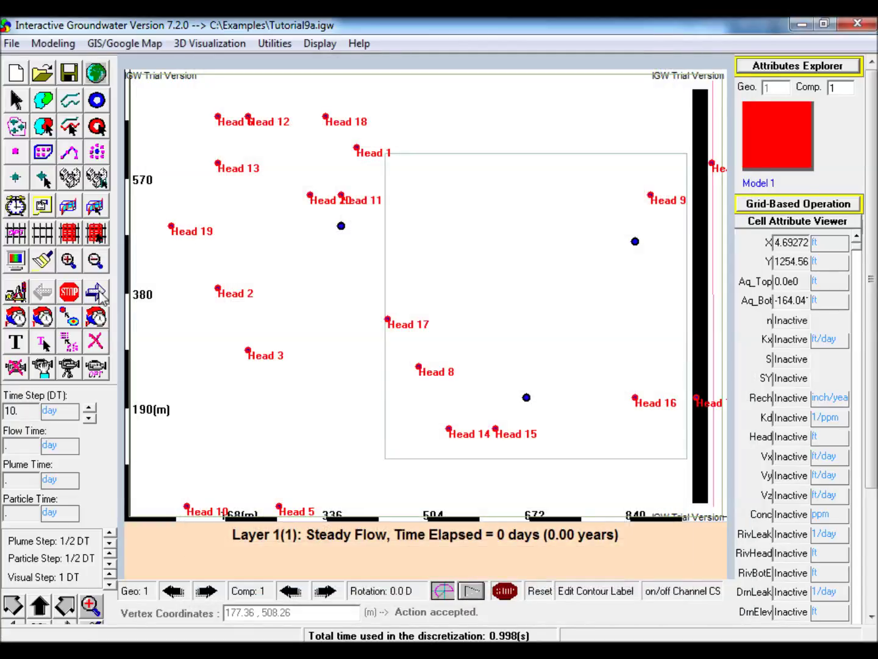
Run the model with automatic calibration and reposition the Calibration Results window to show its full results table and both plots
click(99, 294)
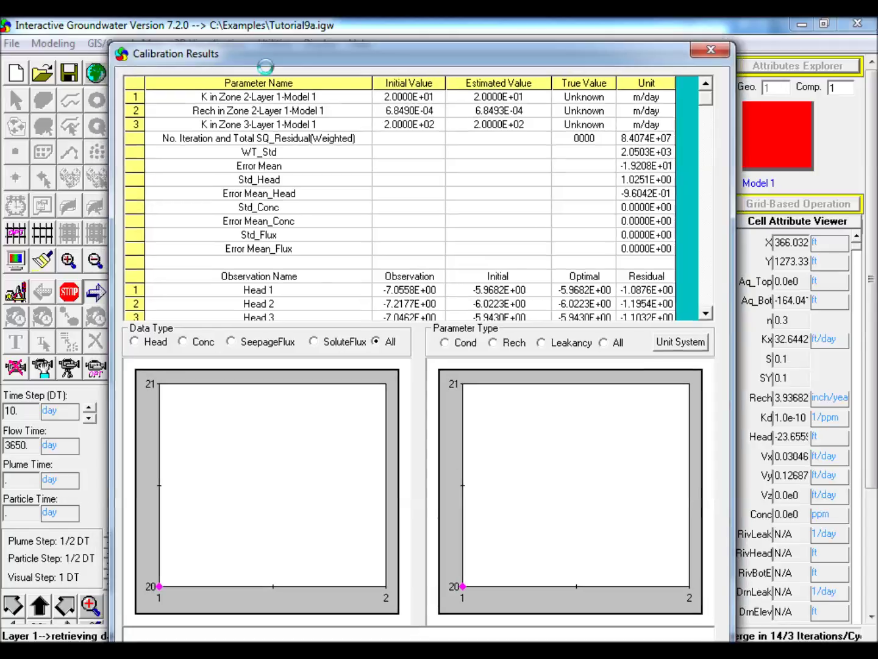
drag(234, 52, 781, 140)
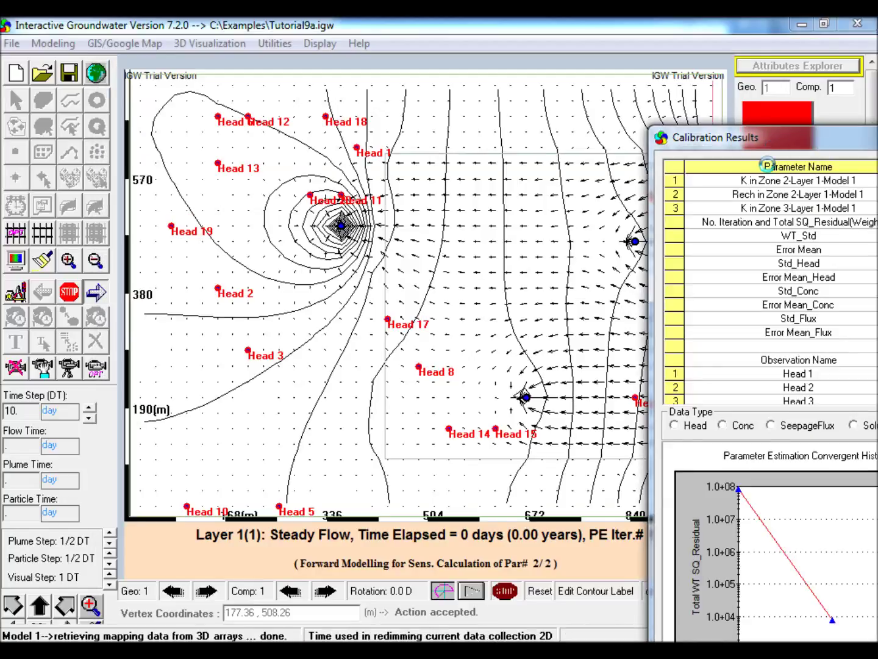
drag(791, 149, 689, 81)
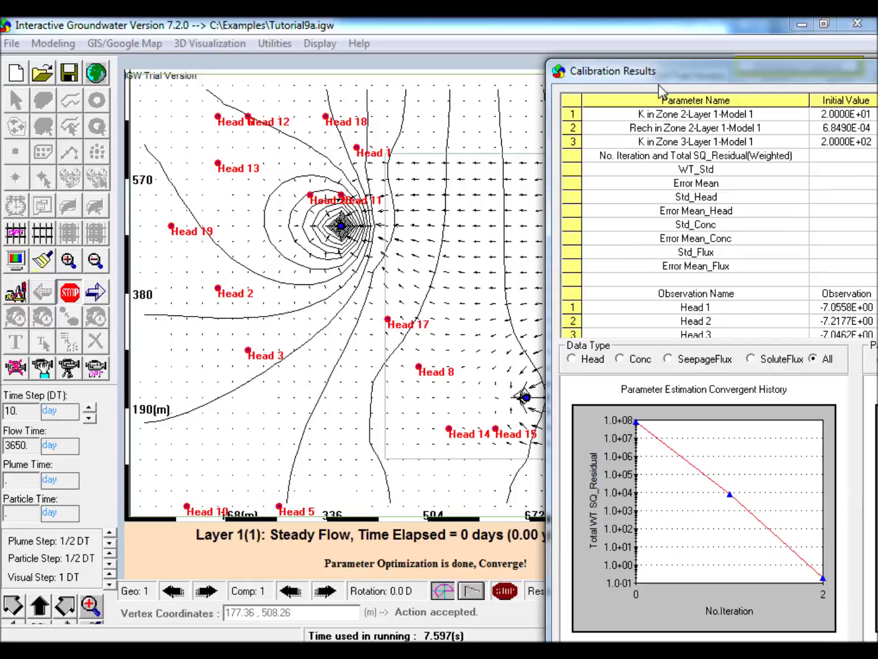
drag(690, 74, 287, 38)
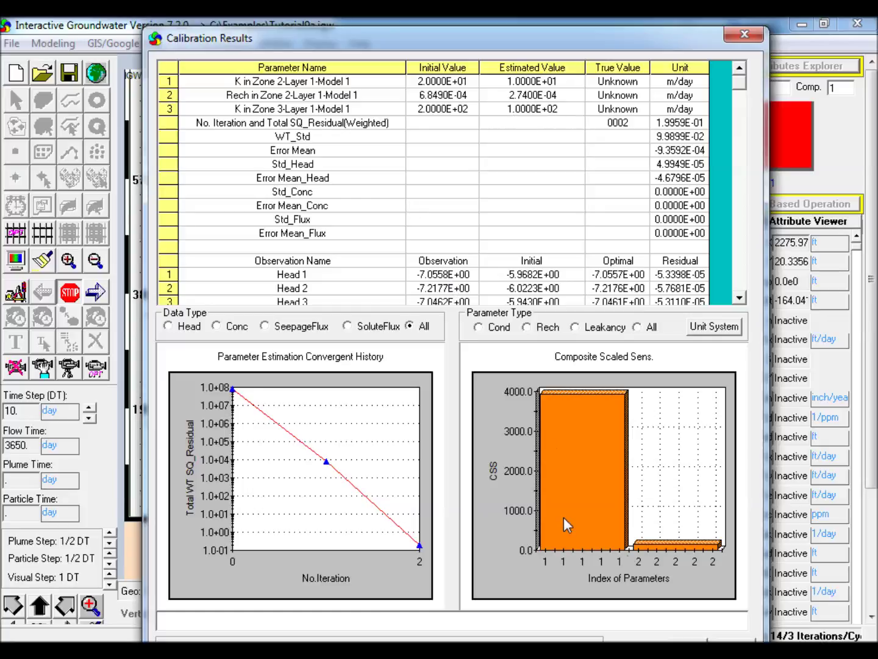
View the Dimensionless Scaled Sensitivity and Parameter Correlation Coefficient plots, and return to the Composite Scaled Sensitivity plot
right_click(647, 437)
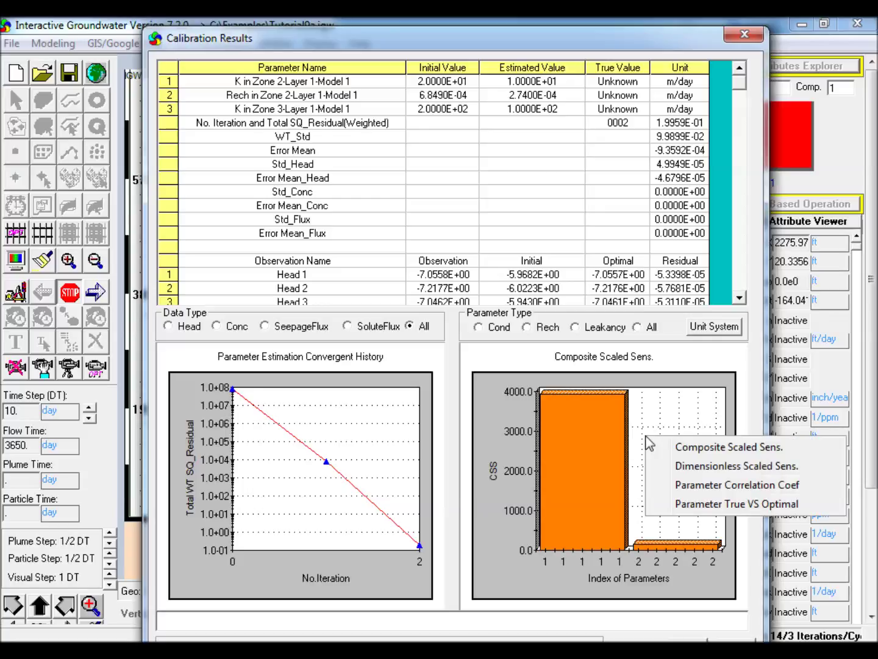
click(677, 466)
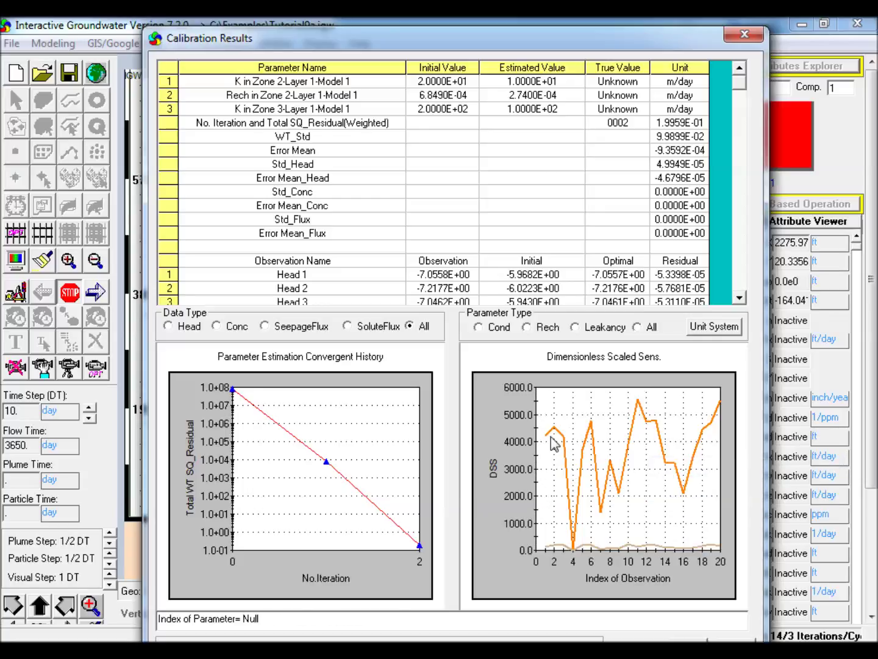
mouse_move(551, 442)
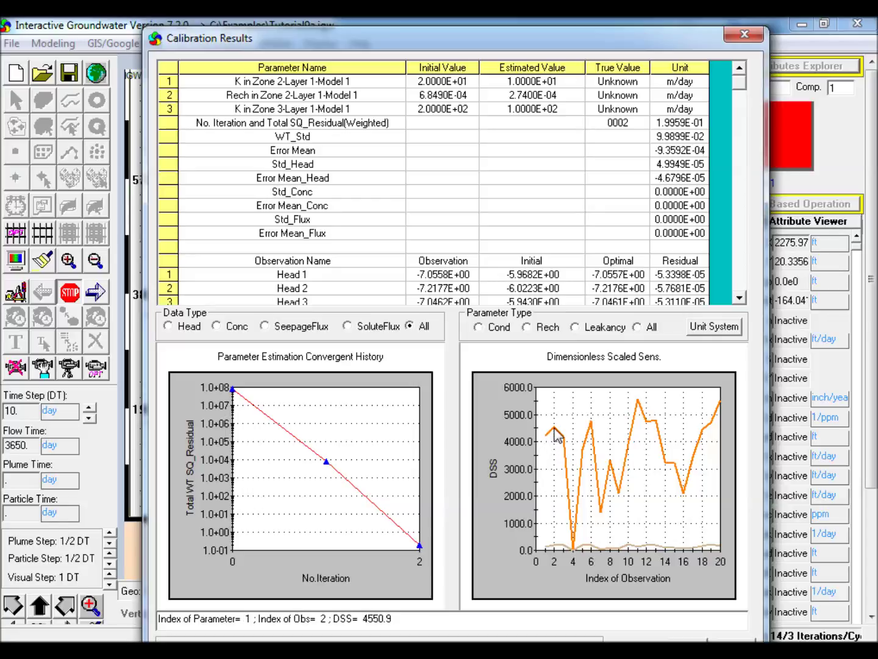
right_click(633, 450)
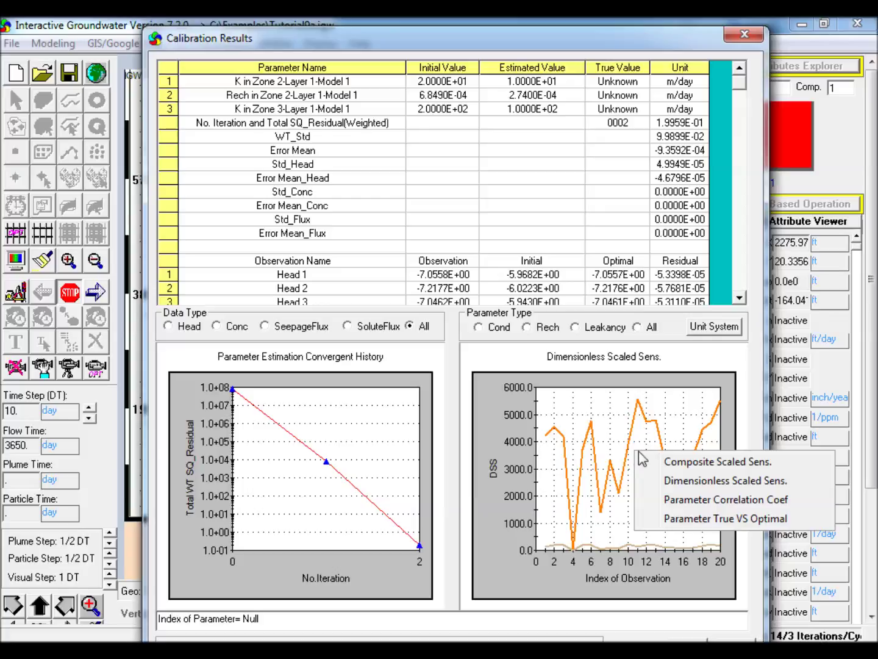
click(674, 500)
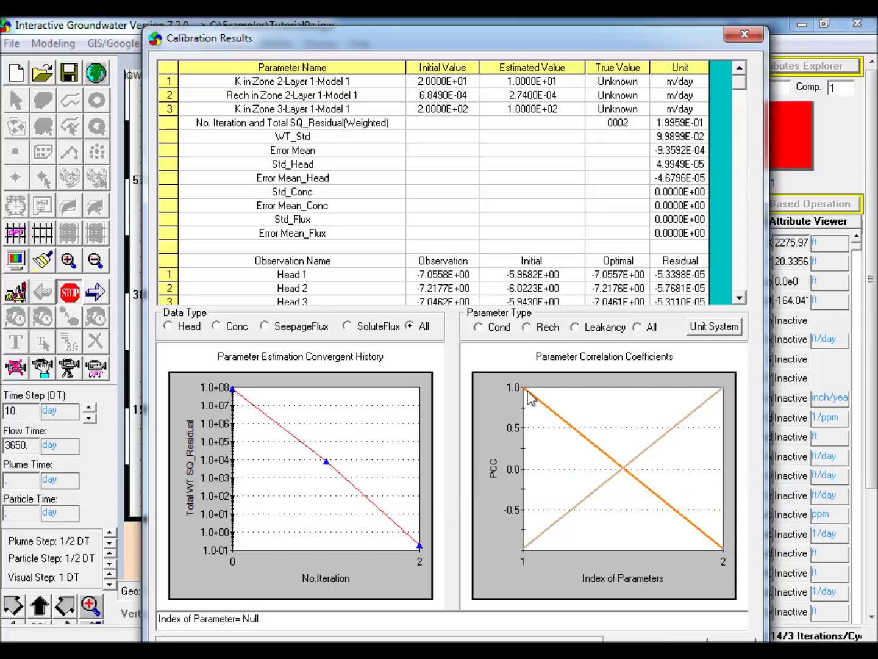
right_click(610, 413)
click(656, 426)
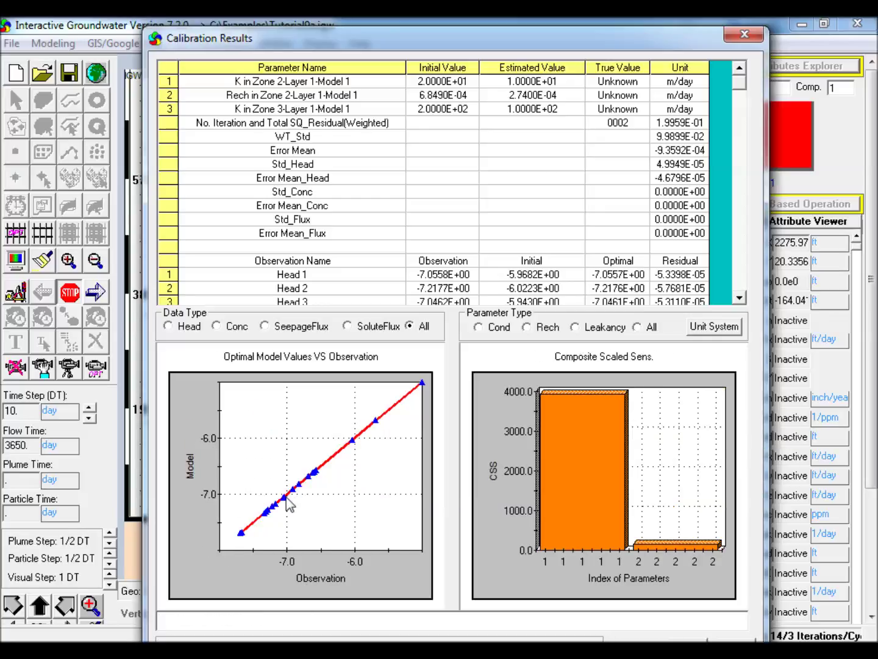
Inspect the Head 3, Head 14 and Head 9 points on the Optimal Model Values VS Observation plot
click(283, 496)
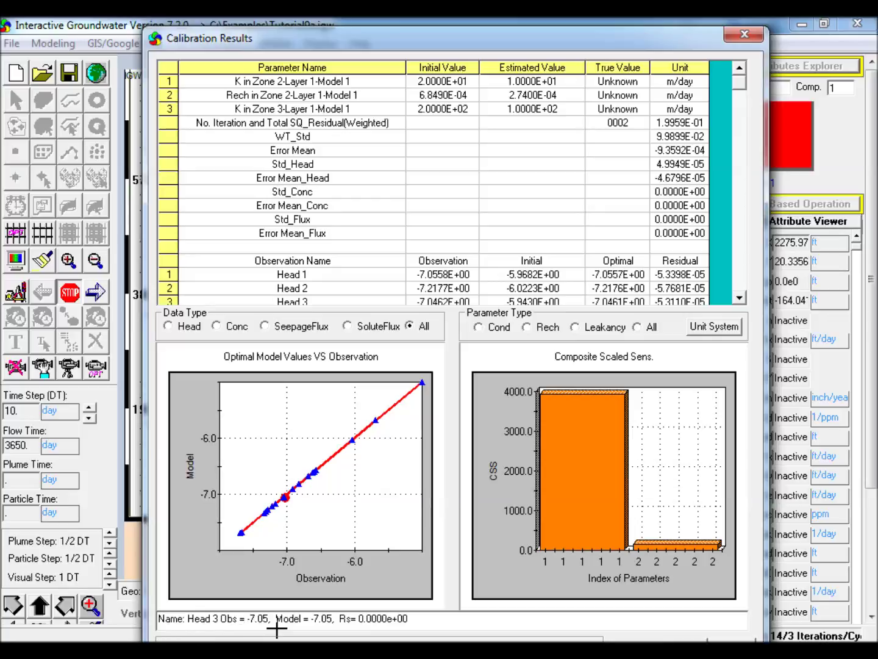
click(315, 472)
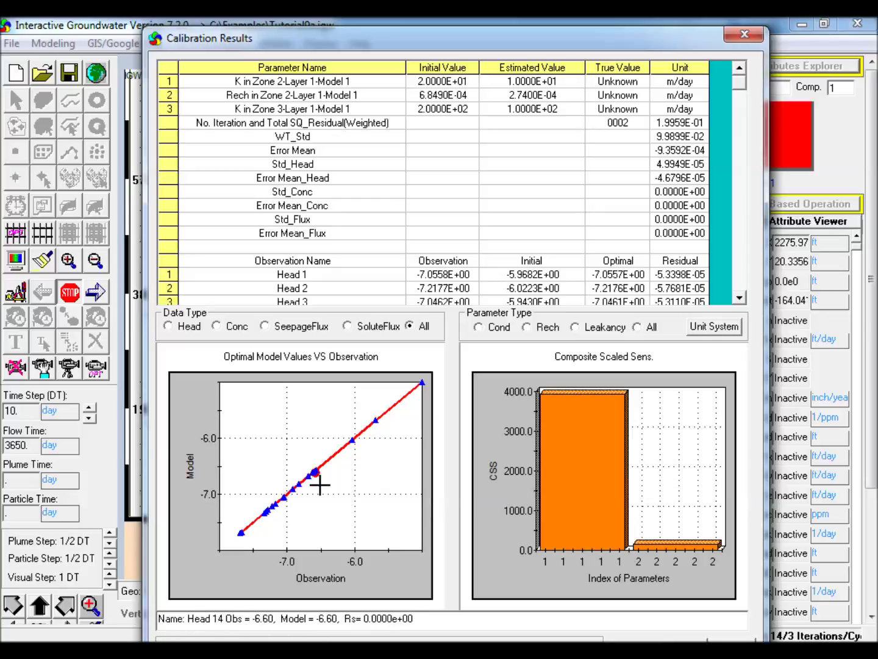
click(353, 440)
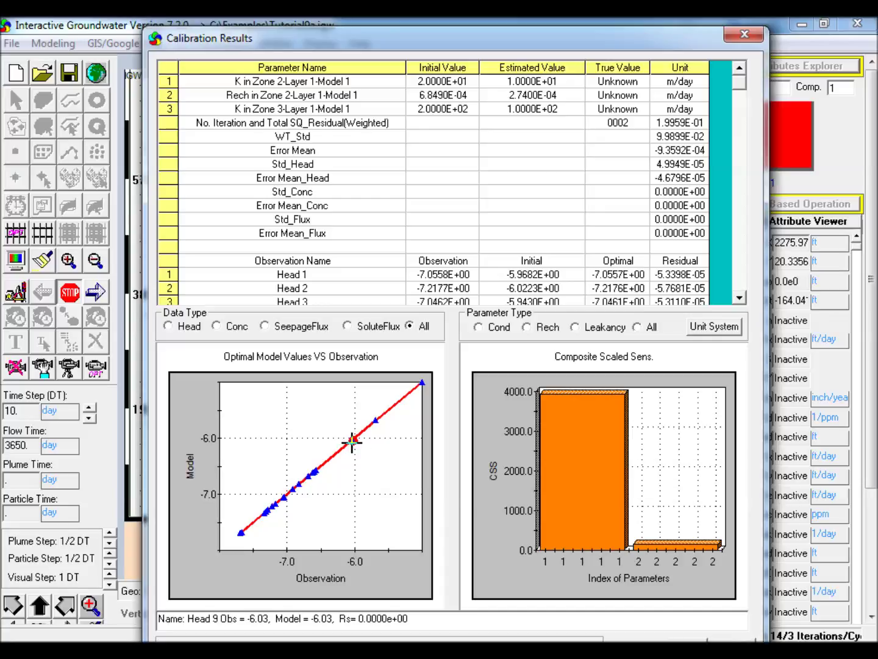
Highlight the Head 7, Head 12 and Head 9 rows of the observation table on the plot, and close the calibration results
click(739, 298)
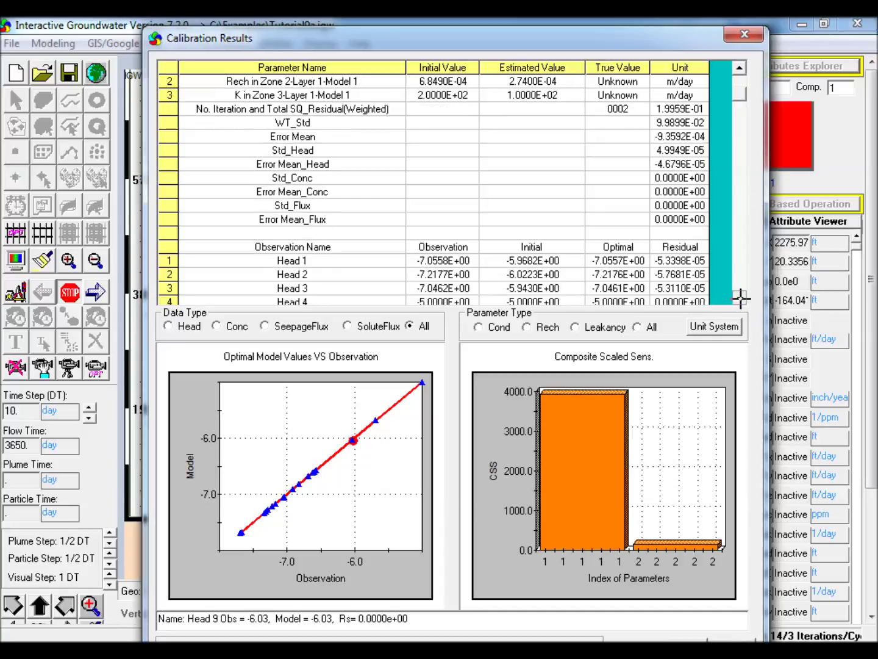
triple_click(739, 298)
click(738, 297)
double_click(738, 297)
triple_click(739, 297)
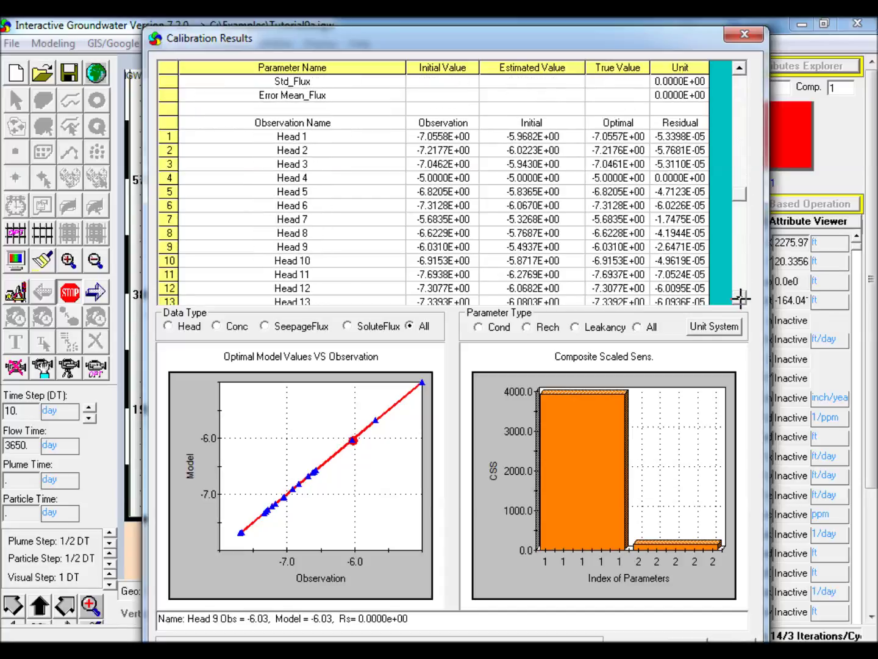
click(739, 297)
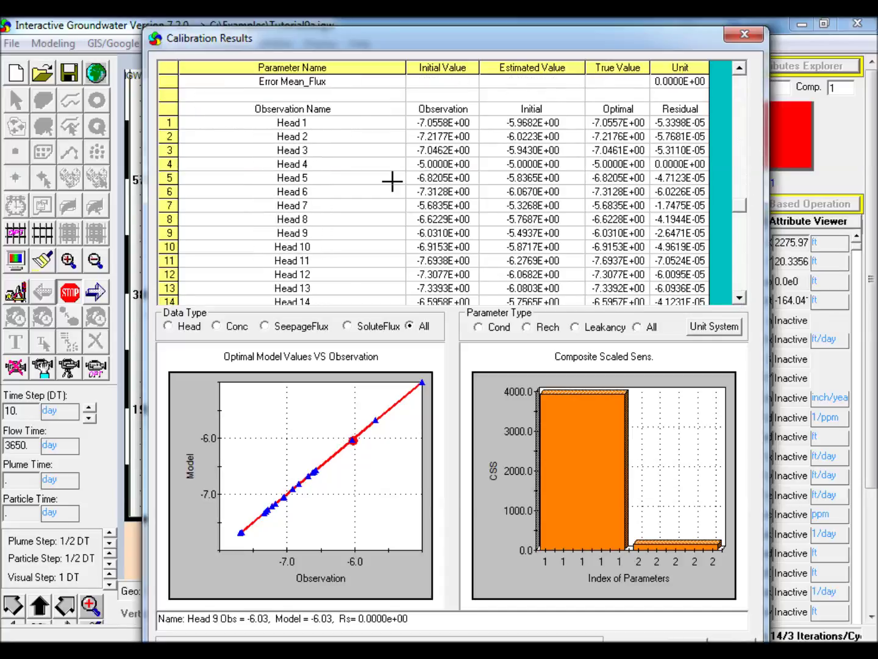
click(168, 205)
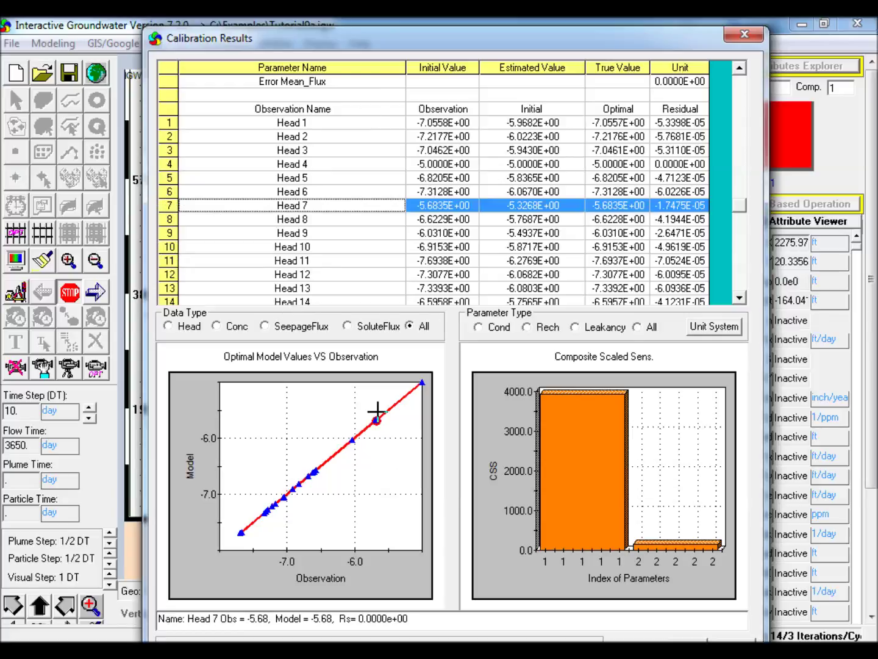
click(167, 274)
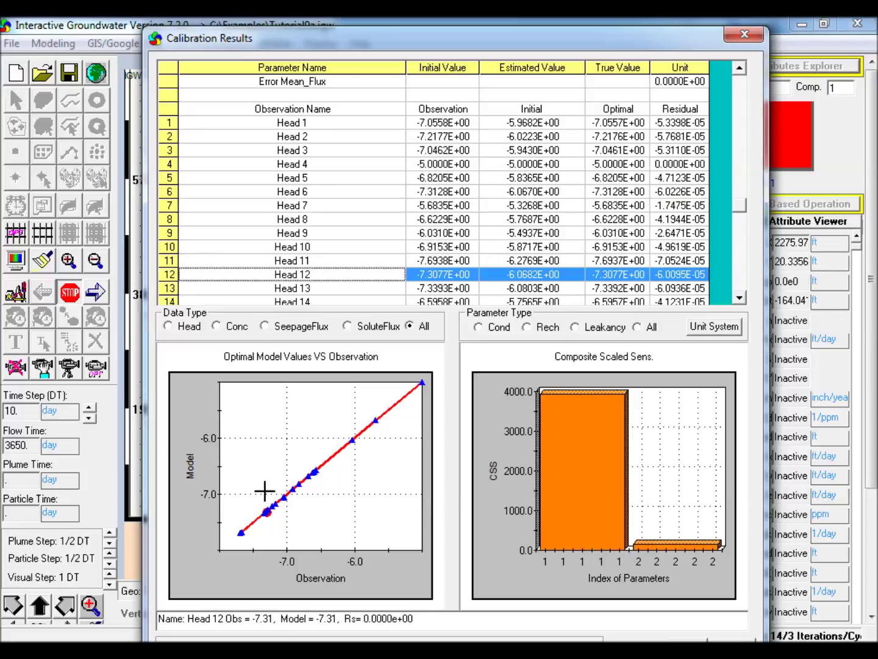
click(168, 232)
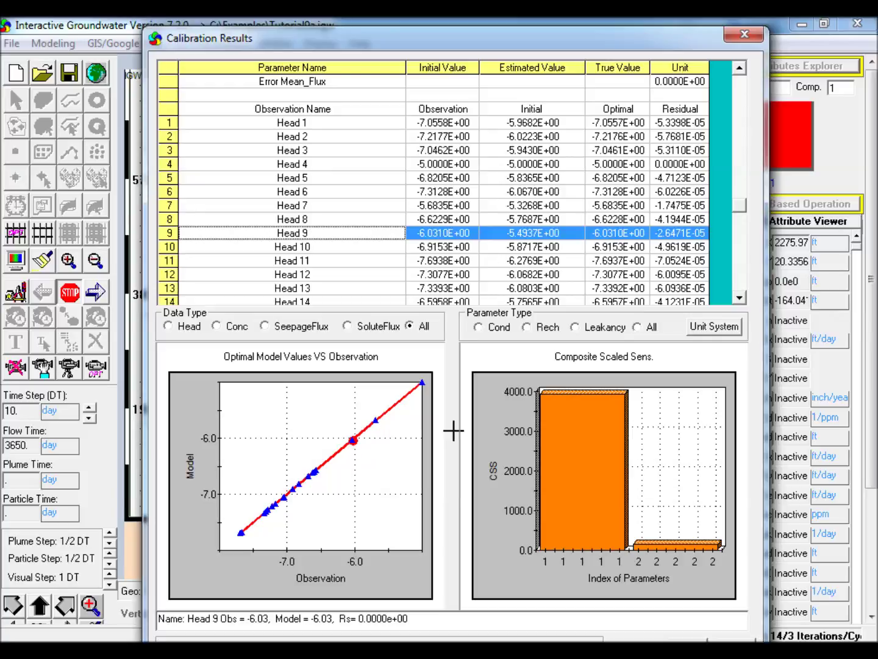
click(691, 636)
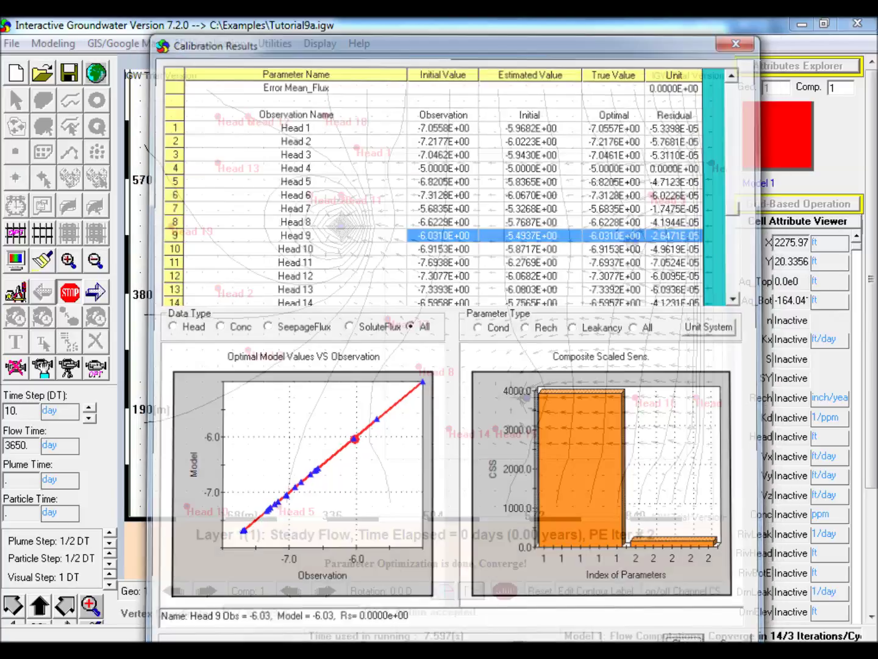
Replace the automatic calibration targets with the observations from CalibrationData_withNoise.dat and accept the solver settings
click(19, 296)
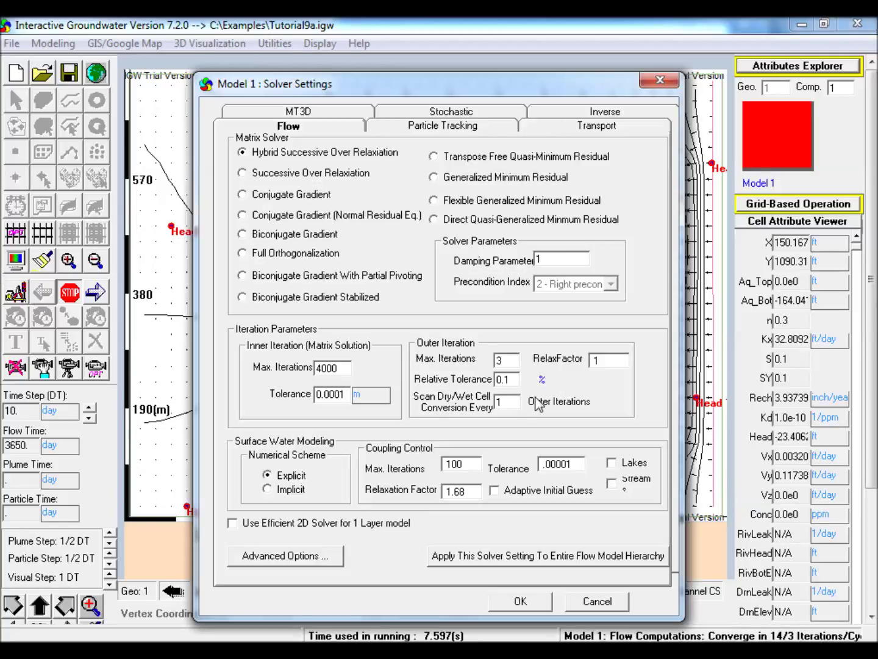
click(580, 118)
click(364, 379)
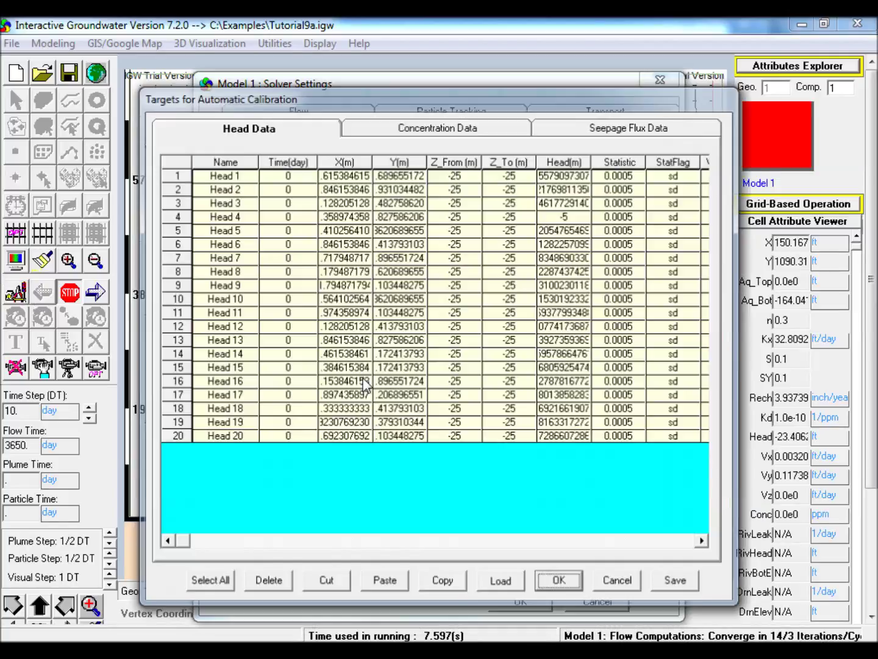
click(501, 584)
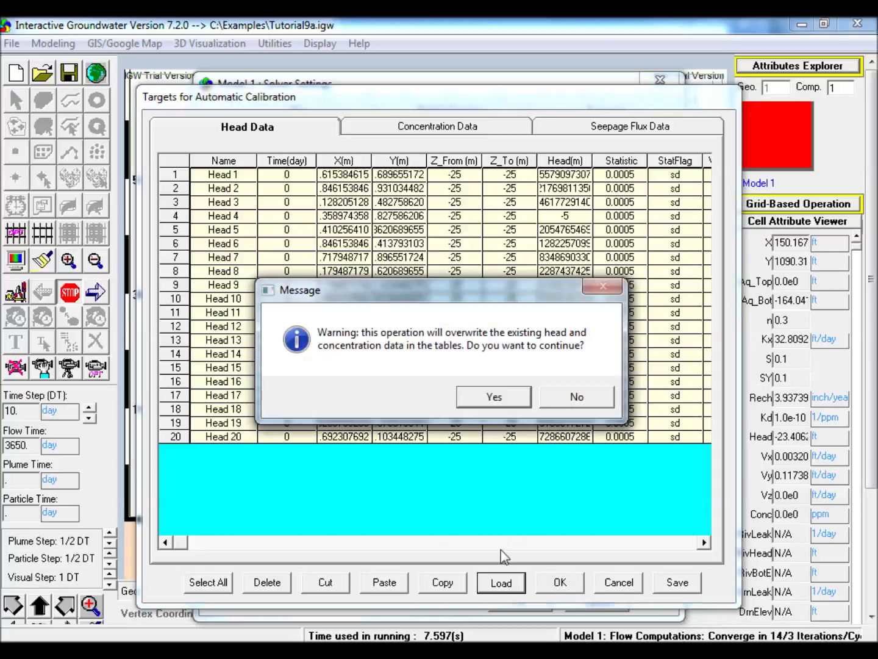
click(494, 397)
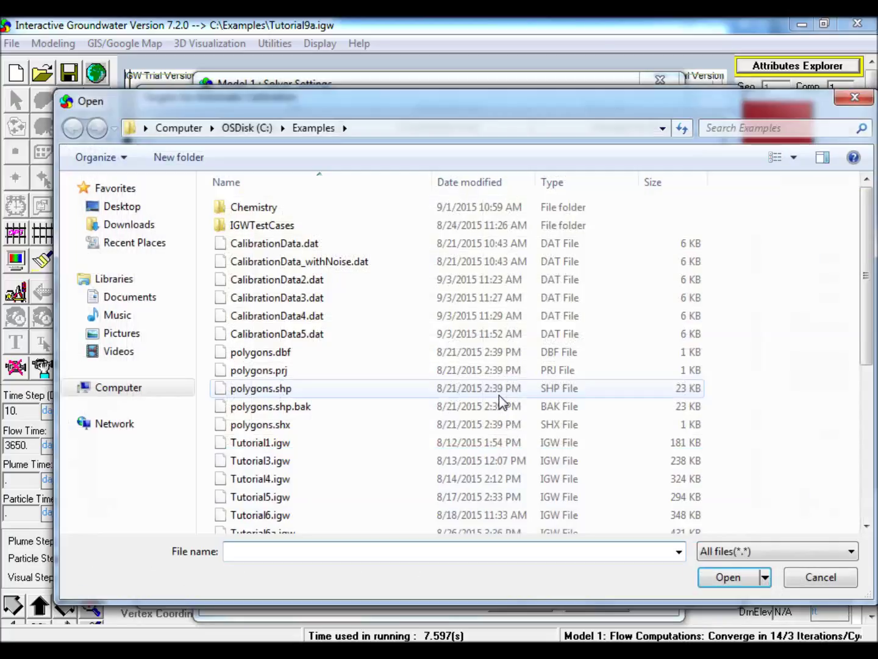
click(329, 265)
double_click(330, 265)
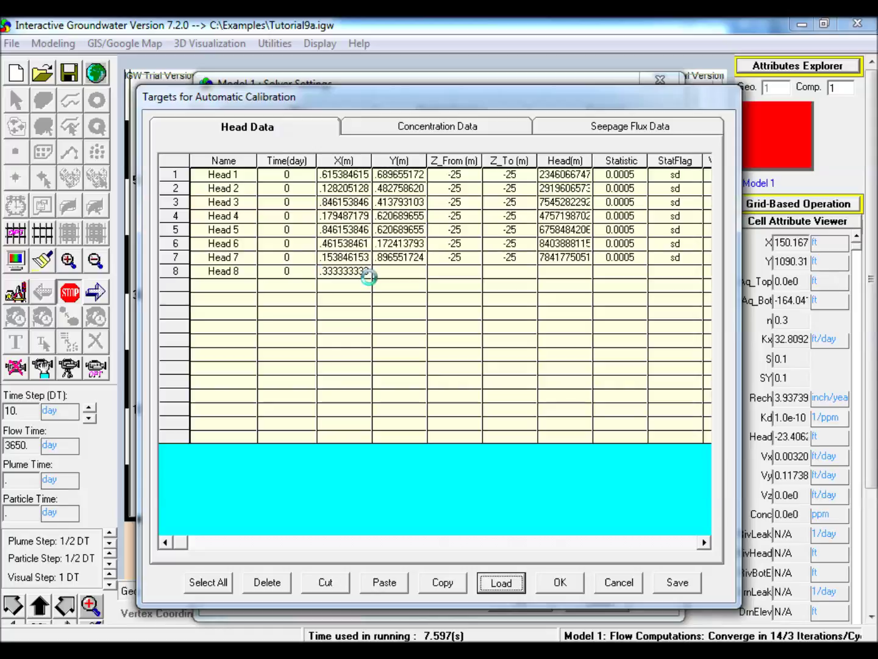
click(560, 583)
click(524, 601)
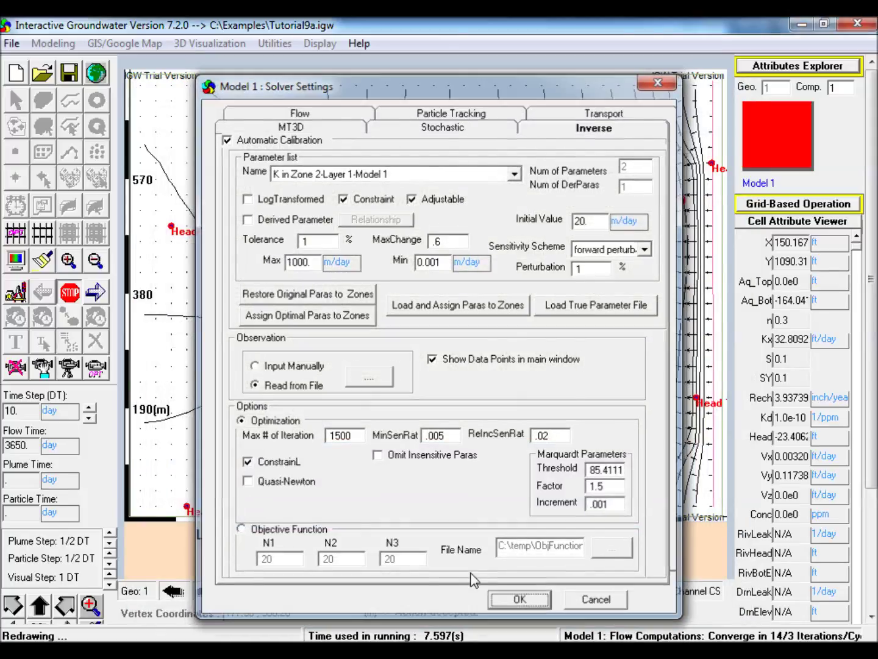
Rerun the automatic calibration with the noisy observations and move the Calibration Results window aside to uncover the flow map
click(95, 293)
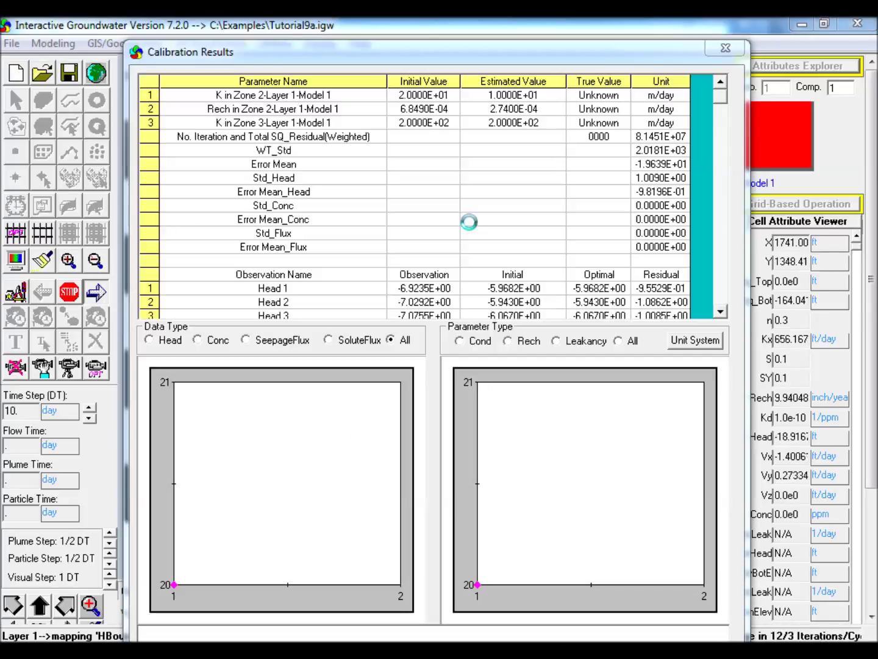
drag(392, 54, 755, 60)
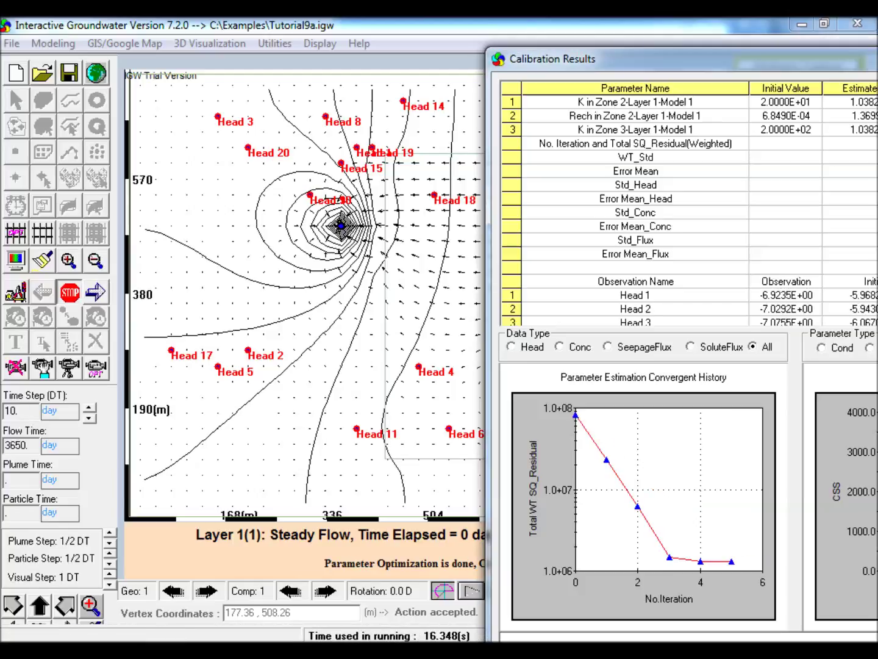
drag(590, 66, 659, 62)
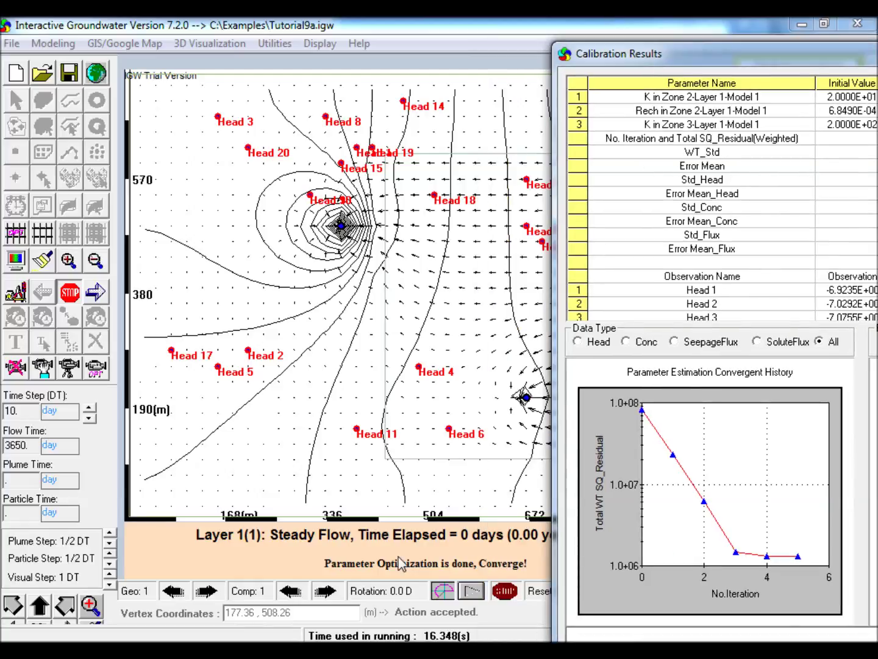
Bring the Calibration Results window back into full view, show the Model vs Data plot and inspect the Head 19 and Head 5 points
drag(816, 61, 403, 39)
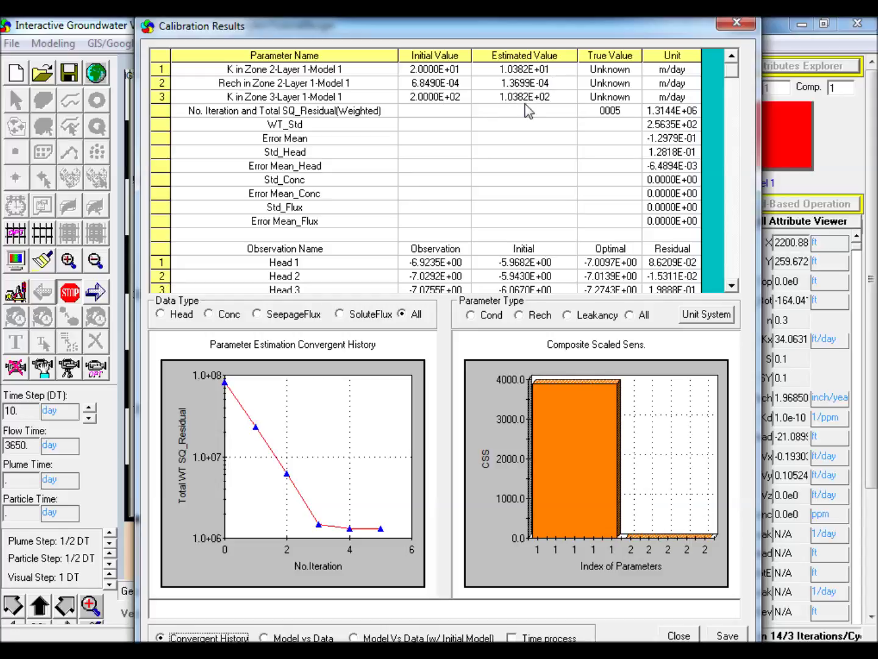
click(286, 637)
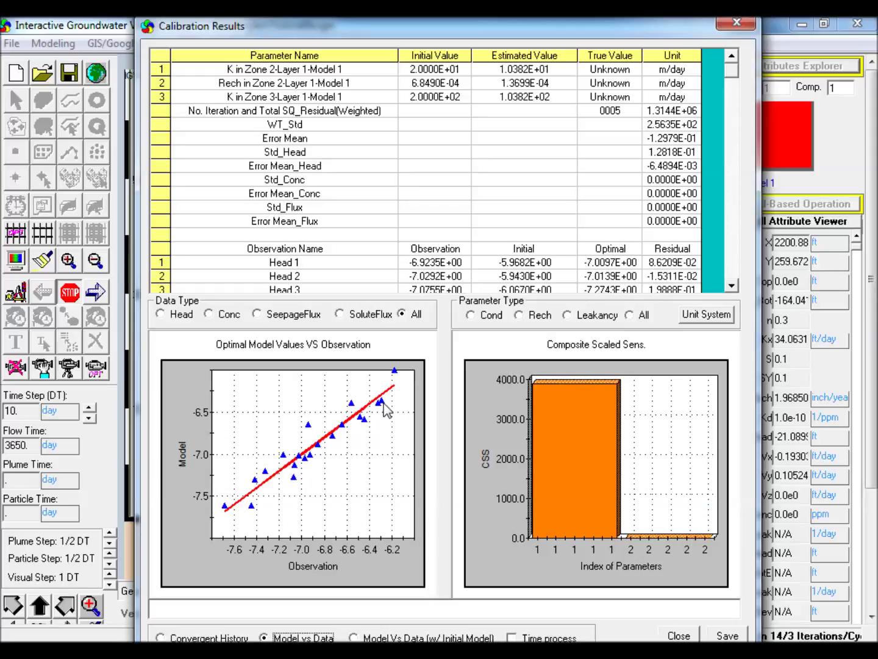
click(308, 424)
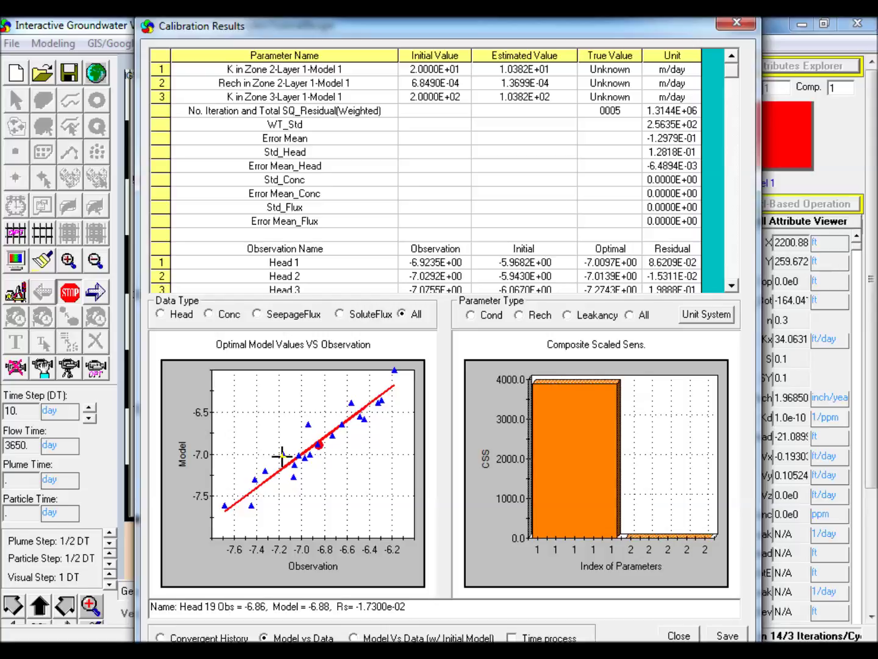
click(283, 456)
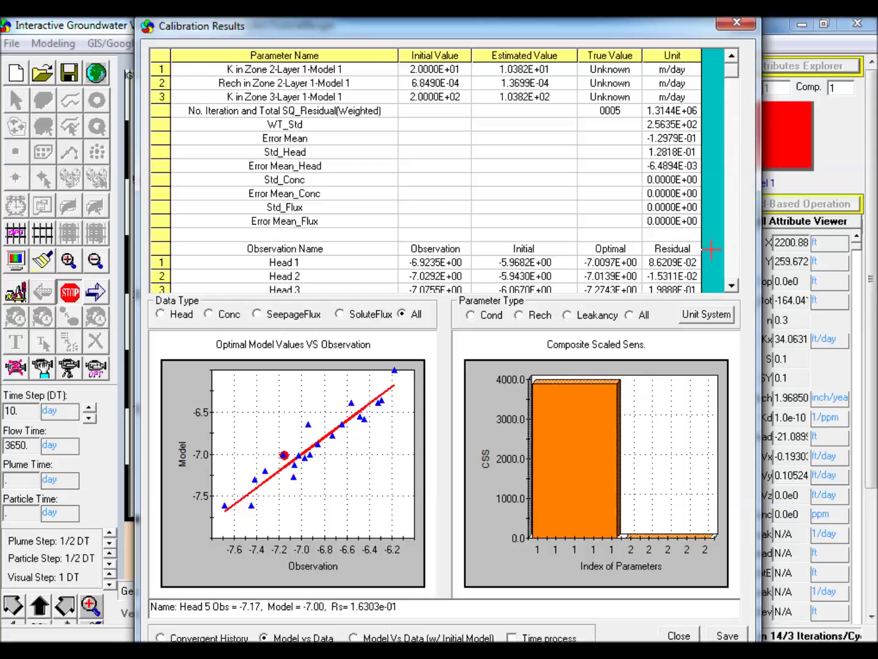
Highlight the Head 9, Head 7 and Head 12 rows of the observation table on the Optimal Model Values VS Observation plot
click(732, 285)
scroll(731, 285, down, 3)
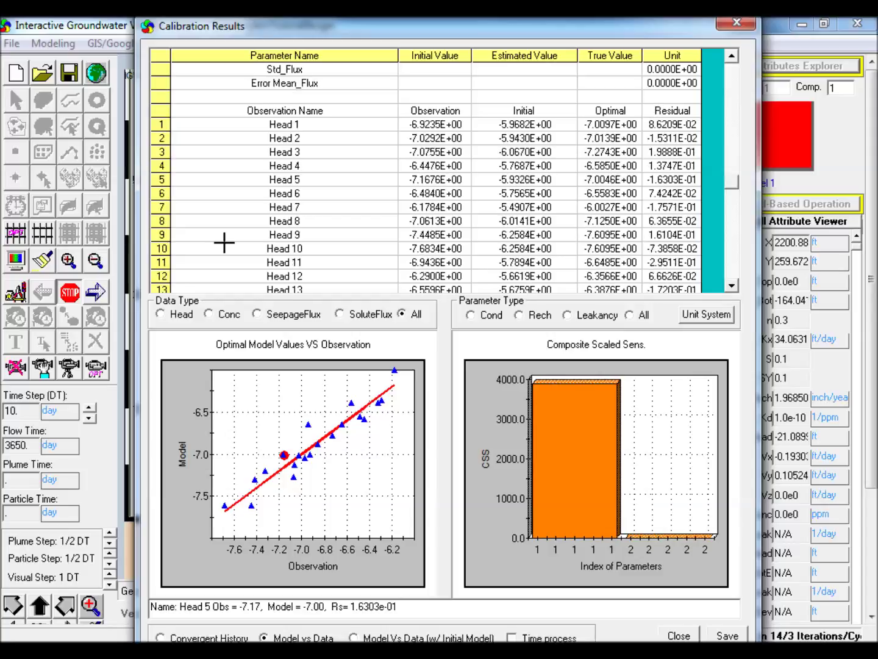
click(162, 237)
click(163, 207)
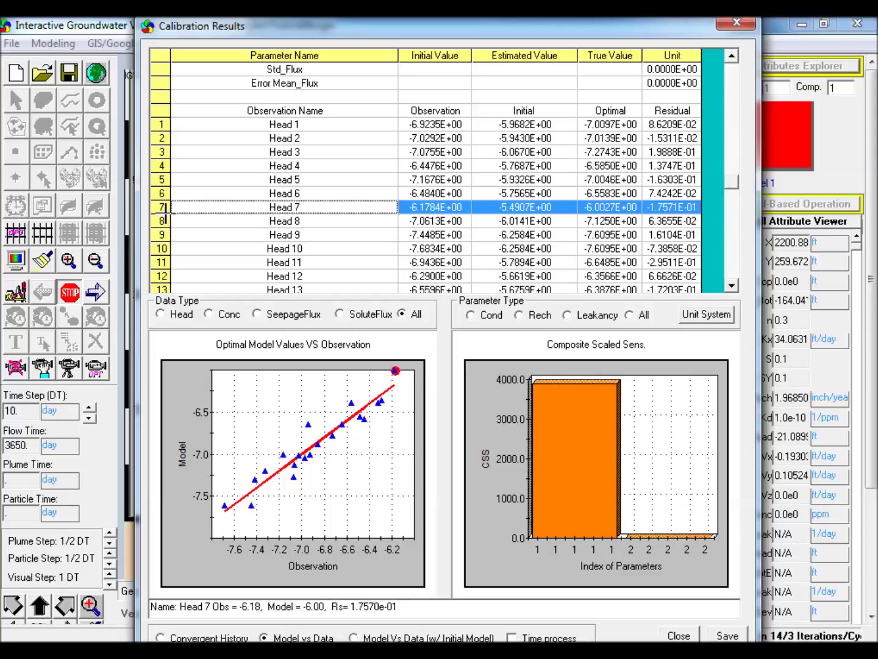
click(165, 277)
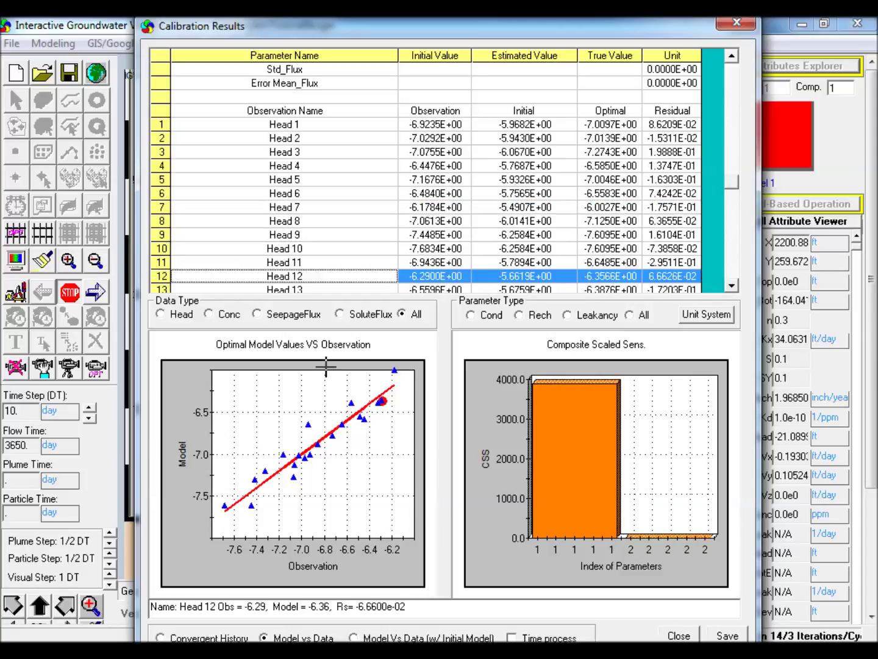
View the Dimensionless Scaled Sens. plot and the Parameter Correlation Coef plot in place of the composite sensitivity chart
right_click(653, 430)
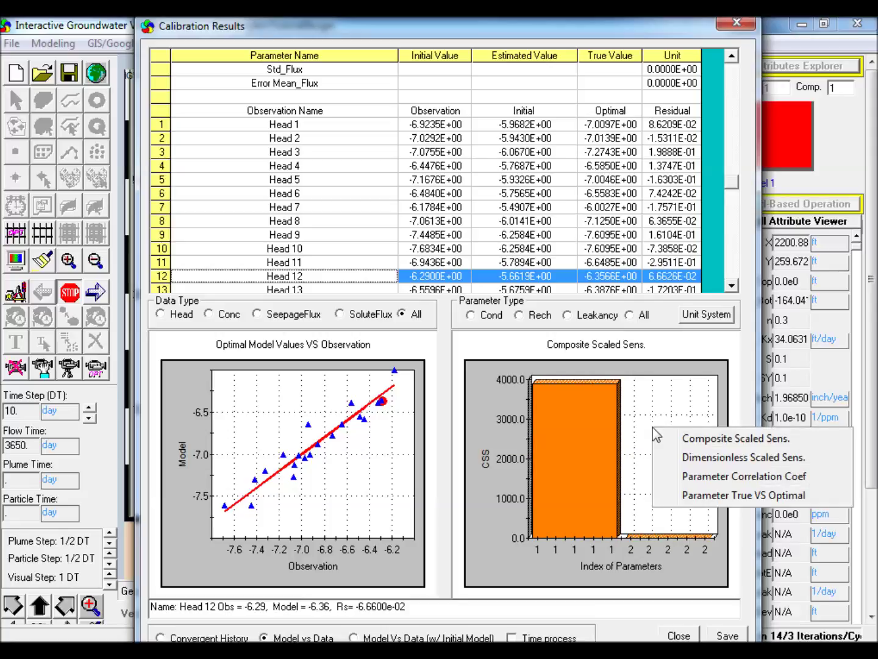
click(703, 458)
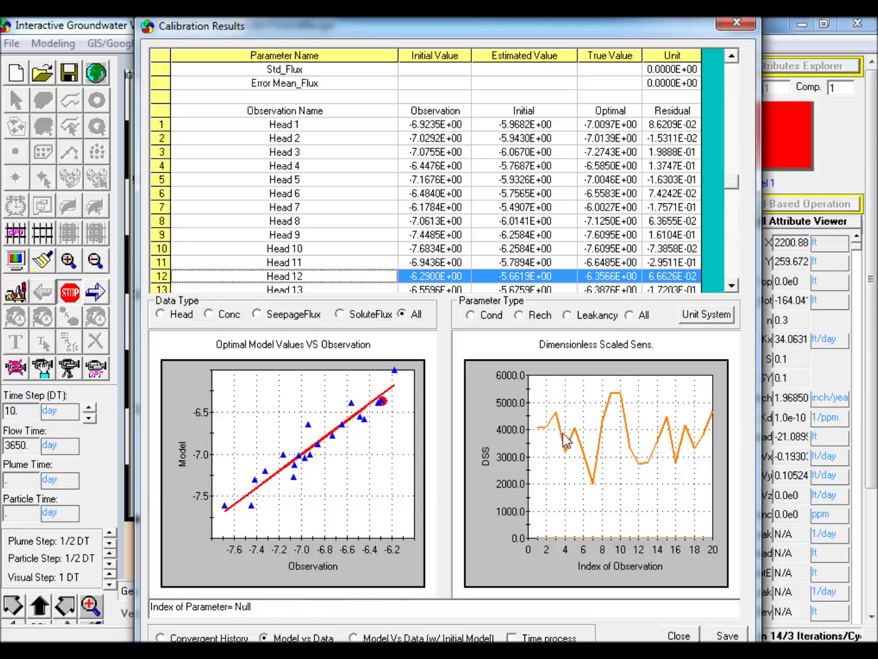
right_click(576, 418)
click(624, 469)
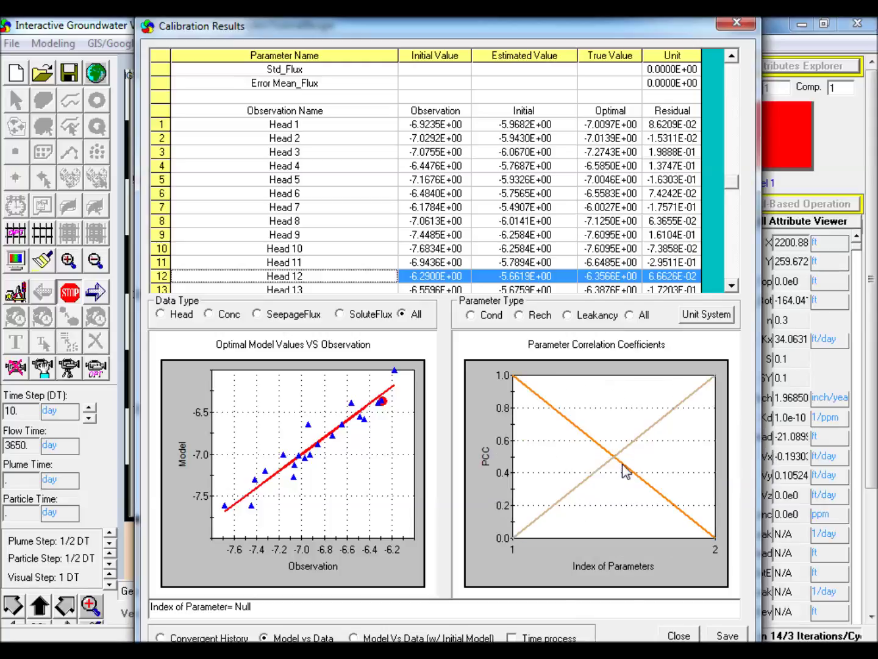